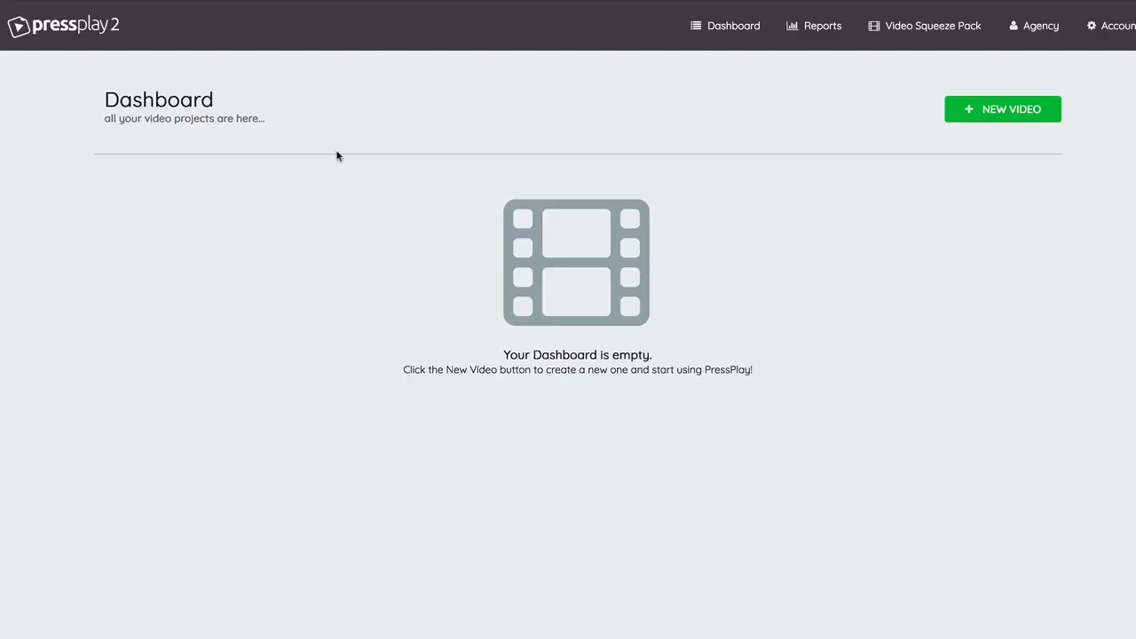
# Create a new video project with the campaign name Test Campaign and the project title Demo #1.
pyautogui.click(975, 109)
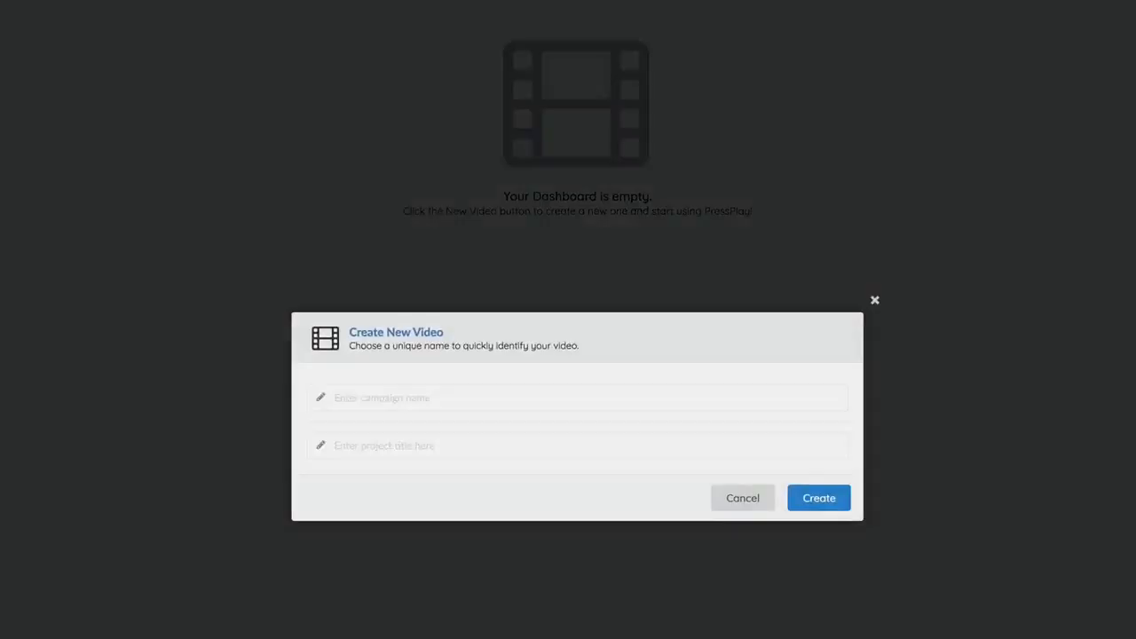
pyautogui.click(434, 317)
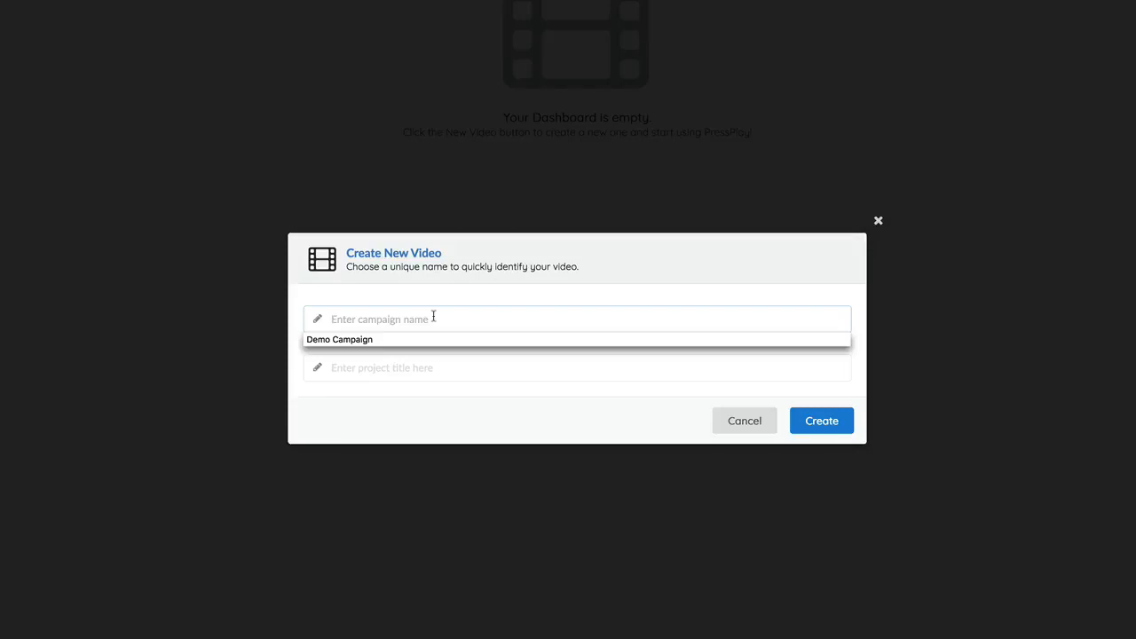
pyautogui.write('Test ')
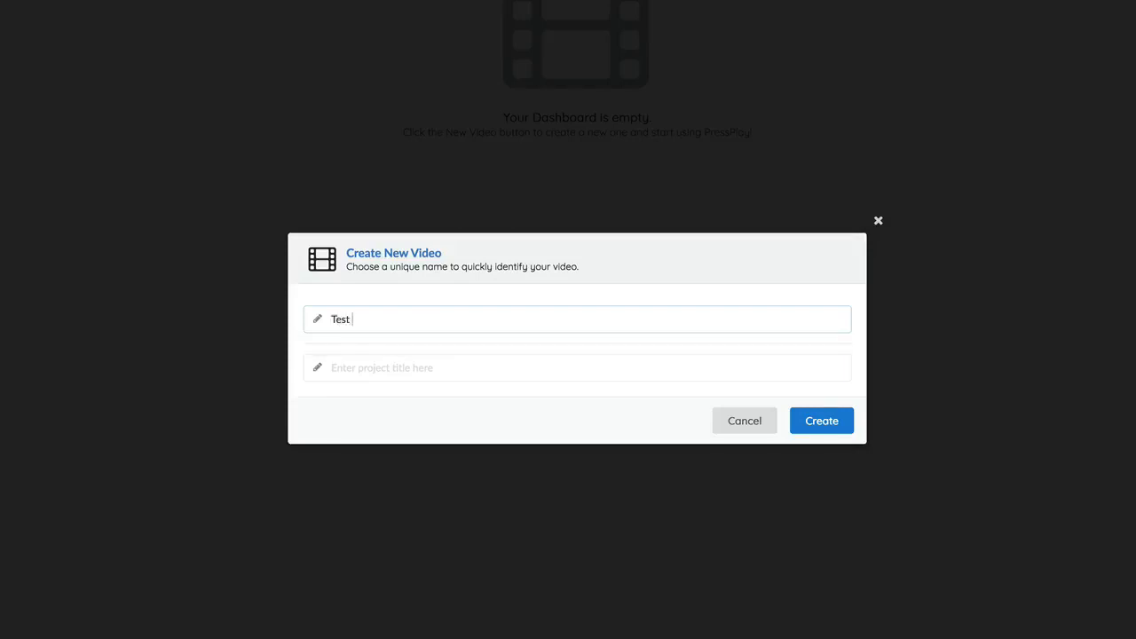
pyautogui.write('Campaign')
pyautogui.press('Tab')
pyautogui.write('Demo #')
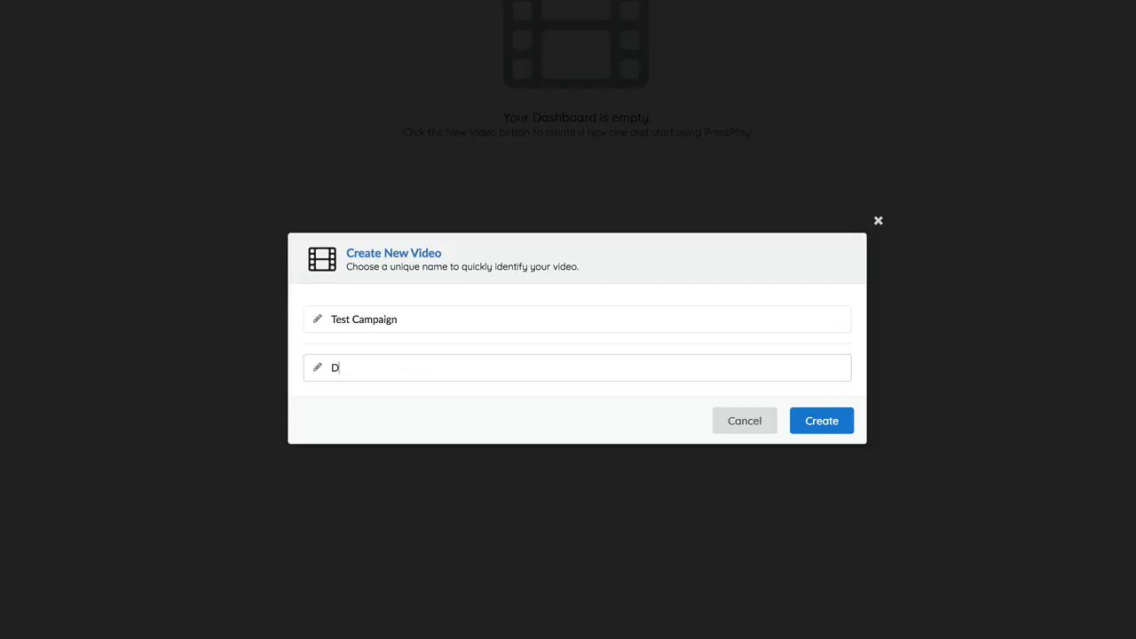
pyautogui.write('1')
pyautogui.click(818, 424)
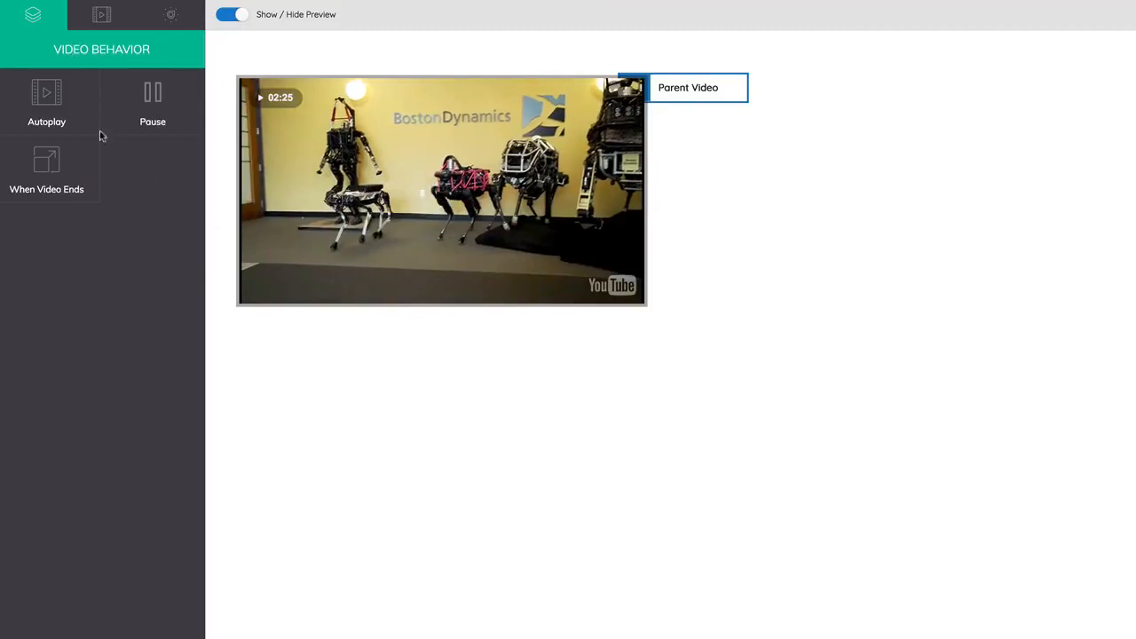
# Move the Parent Video block away from the preview so it sits clear beside the video.
pyautogui.moveTo(725, 94); pyautogui.dragTo(784, 154)
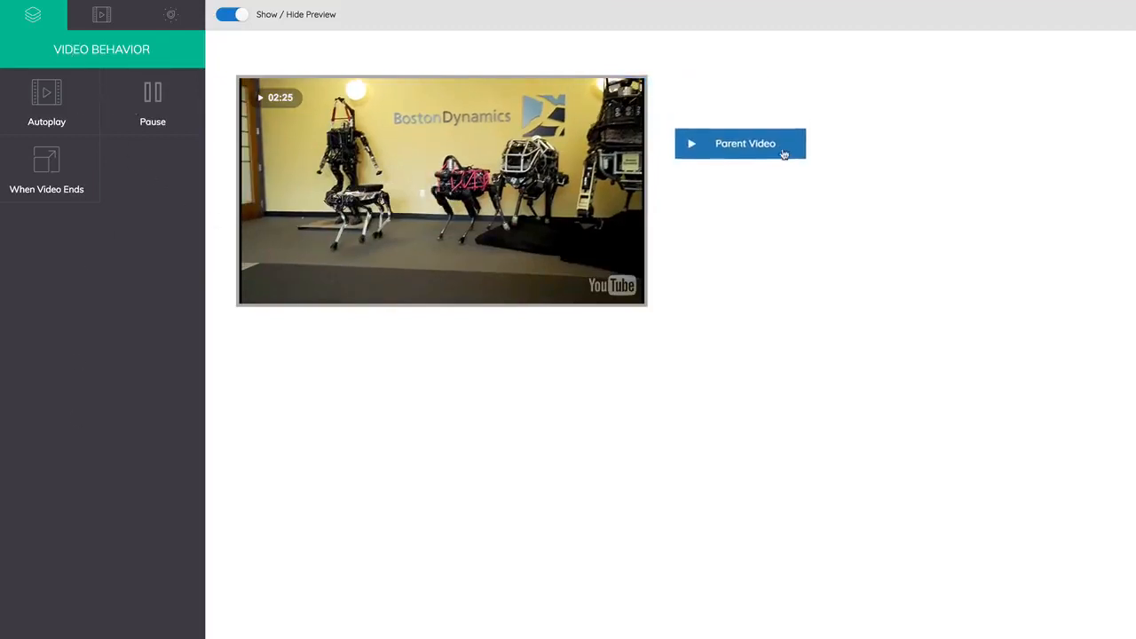
pyautogui.moveTo(784, 154); pyautogui.dragTo(785, 159)
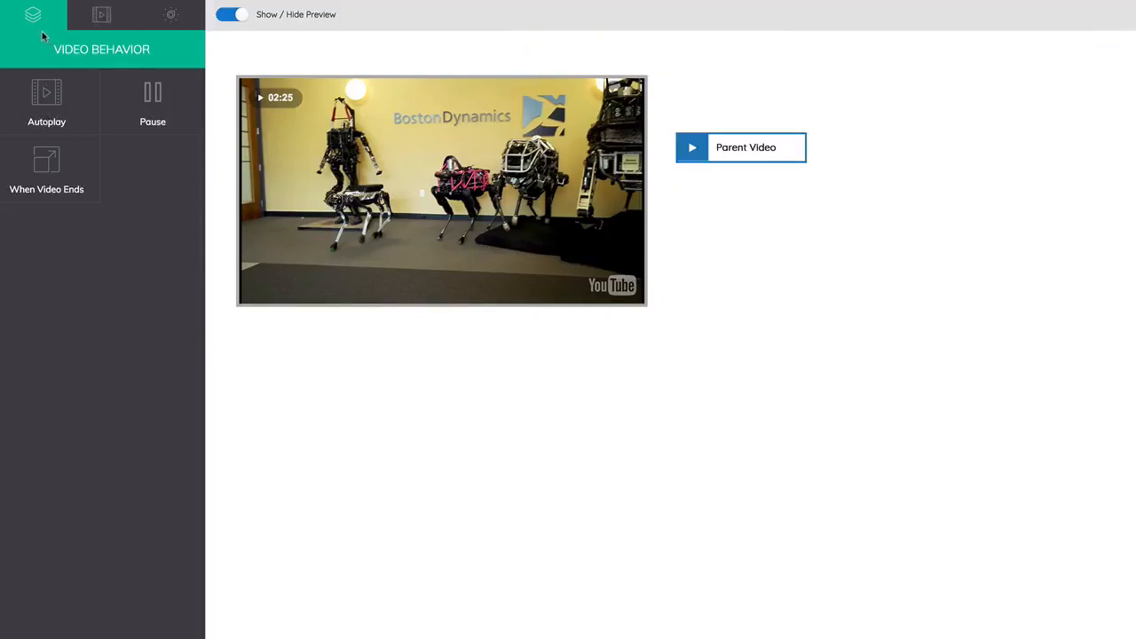
# Look over the Video Appearance and Watermark option groups, then return to Video Behavior.
pyautogui.click(103, 27)
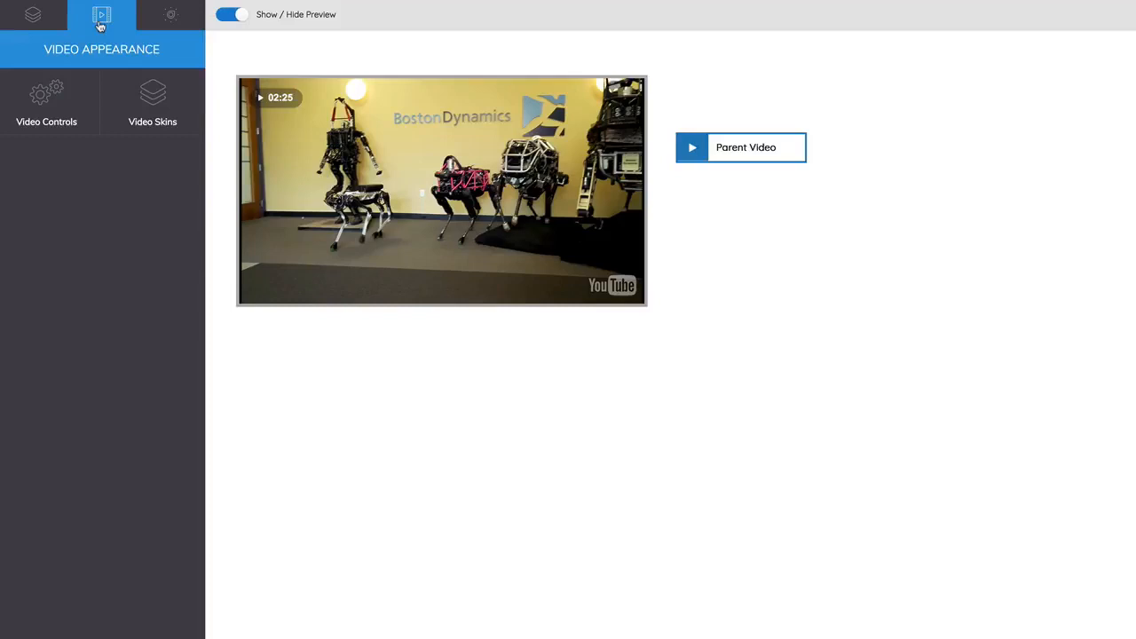
pyautogui.click(169, 24)
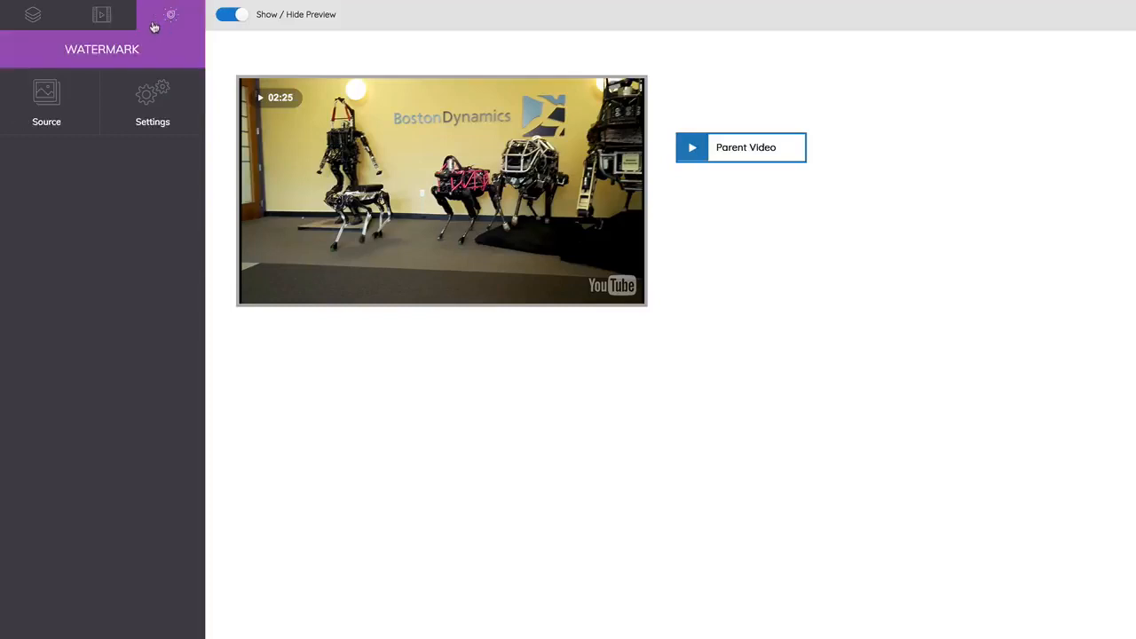
pyautogui.click(50, 28)
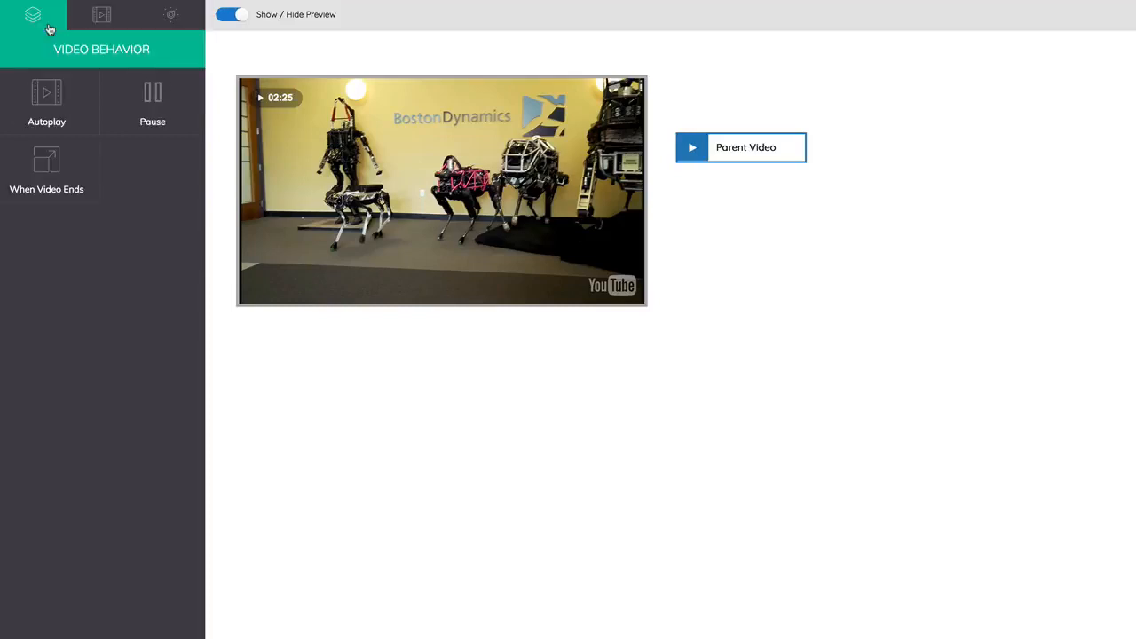
# Review the autoplay options, switching Resume Where Viewer Left Off to its other state and back.
pyautogui.click(53, 117)
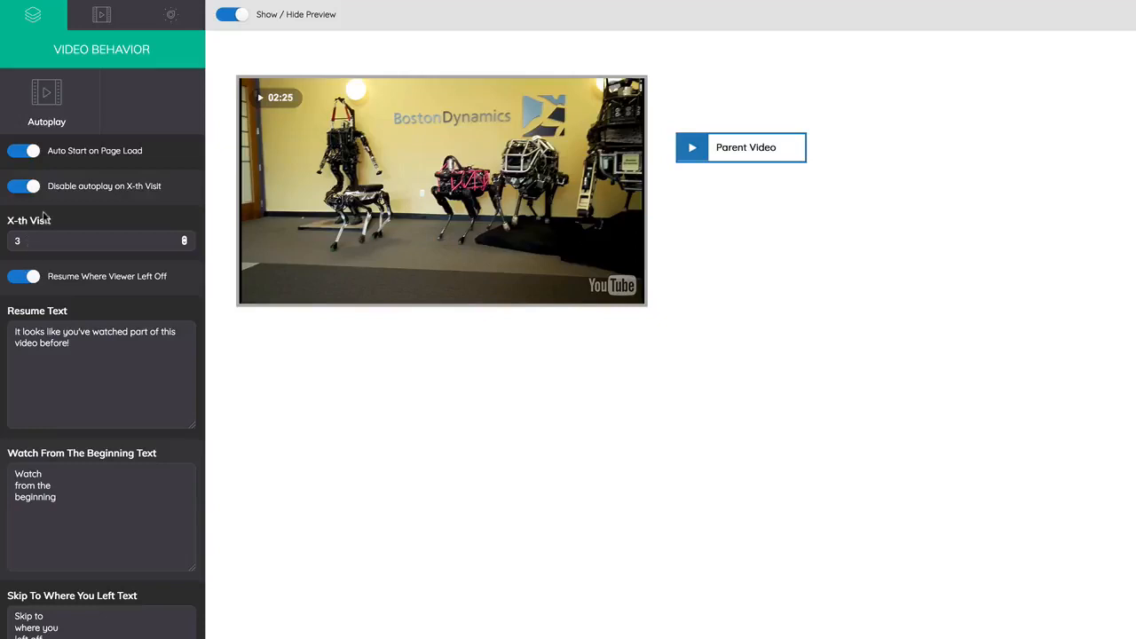
pyautogui.click(22, 281)
pyautogui.click(24, 281)
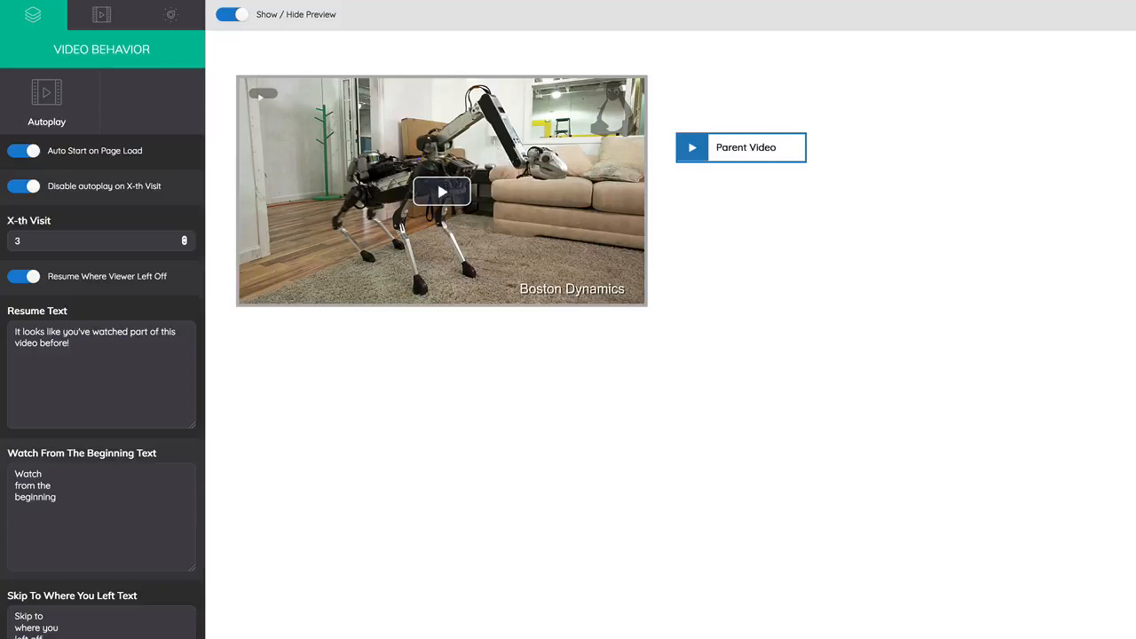
# Review the pause options and the available When Video Ends actions, keeping Pause On First Frame.
pyautogui.click(46, 637)
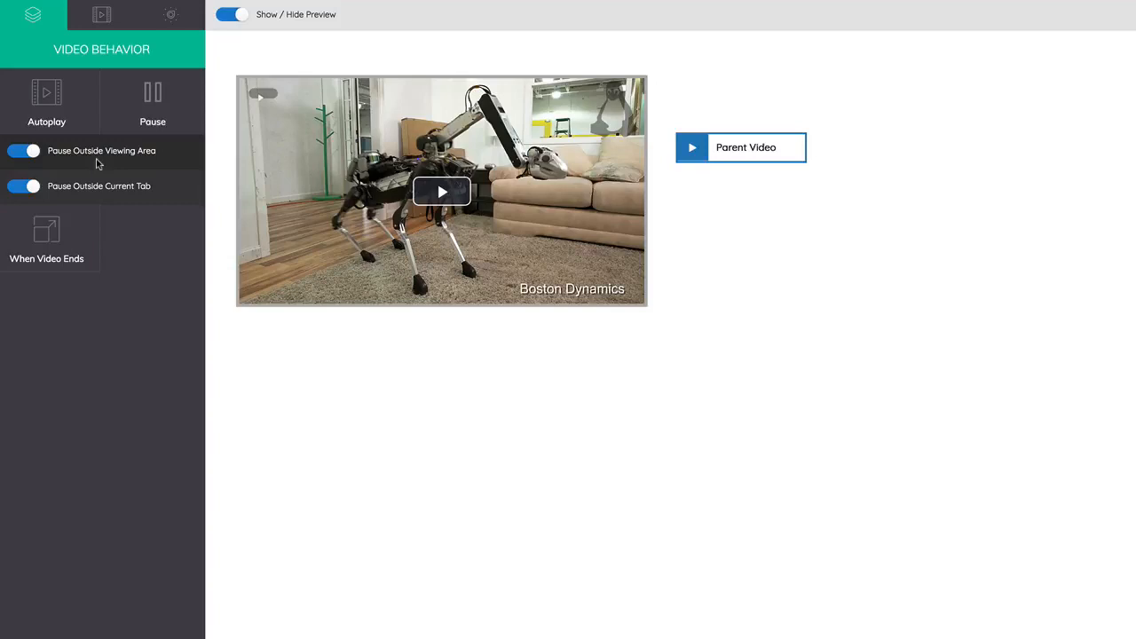
pyautogui.click(75, 248)
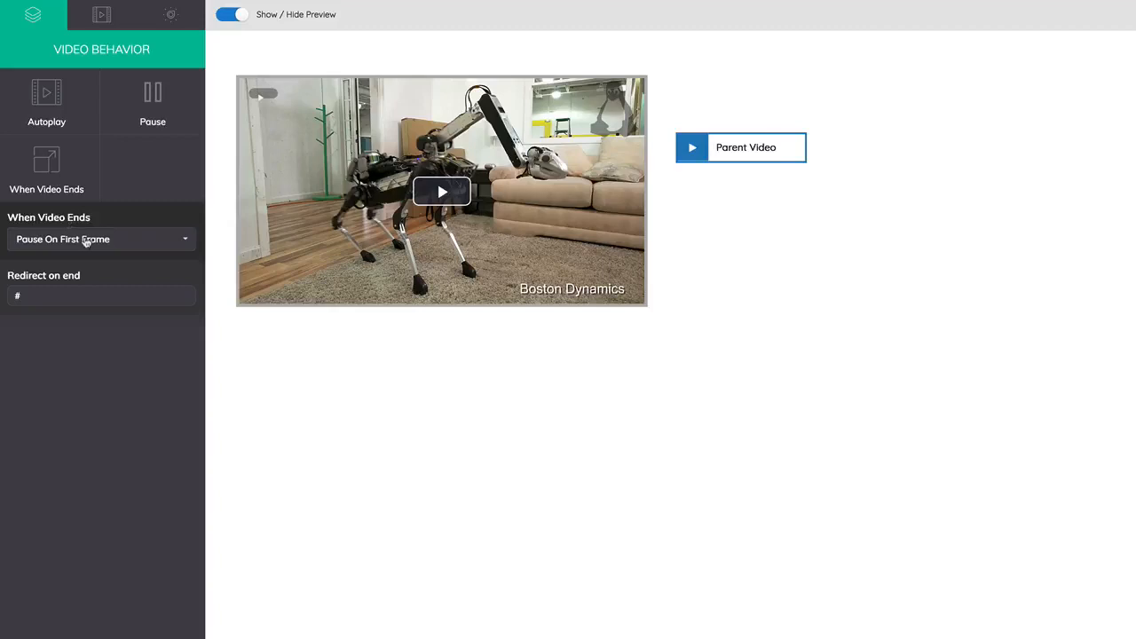
pyautogui.click(89, 239)
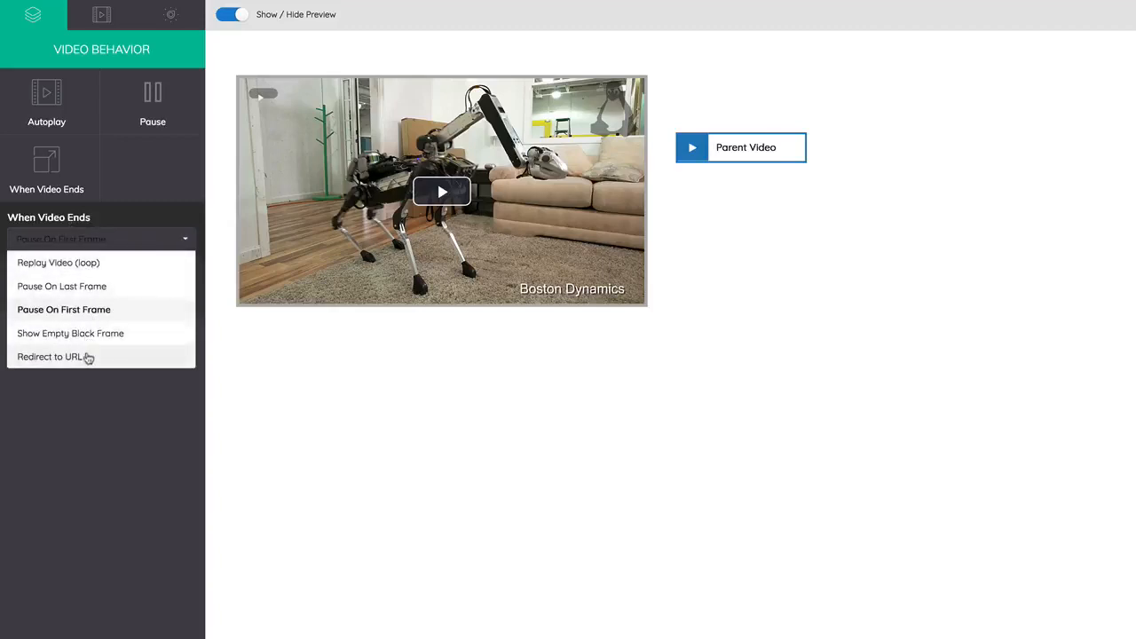
pyautogui.click(98, 406)
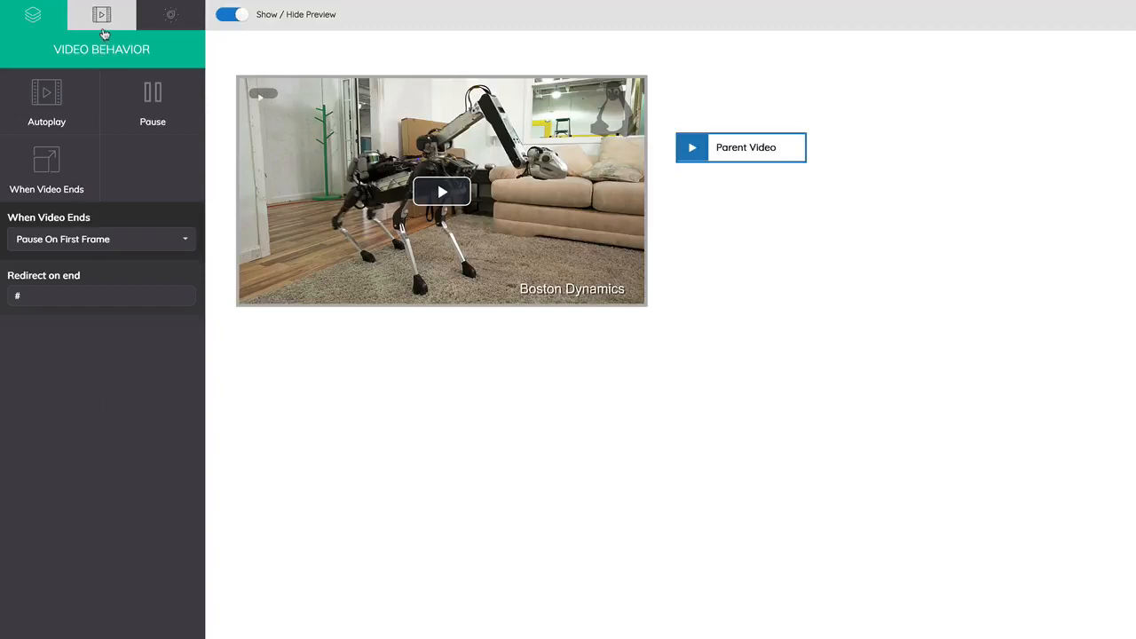
# Review the video controls in Video Appearance, switching the Middle Play Button off and back on.
pyautogui.click(103, 32)
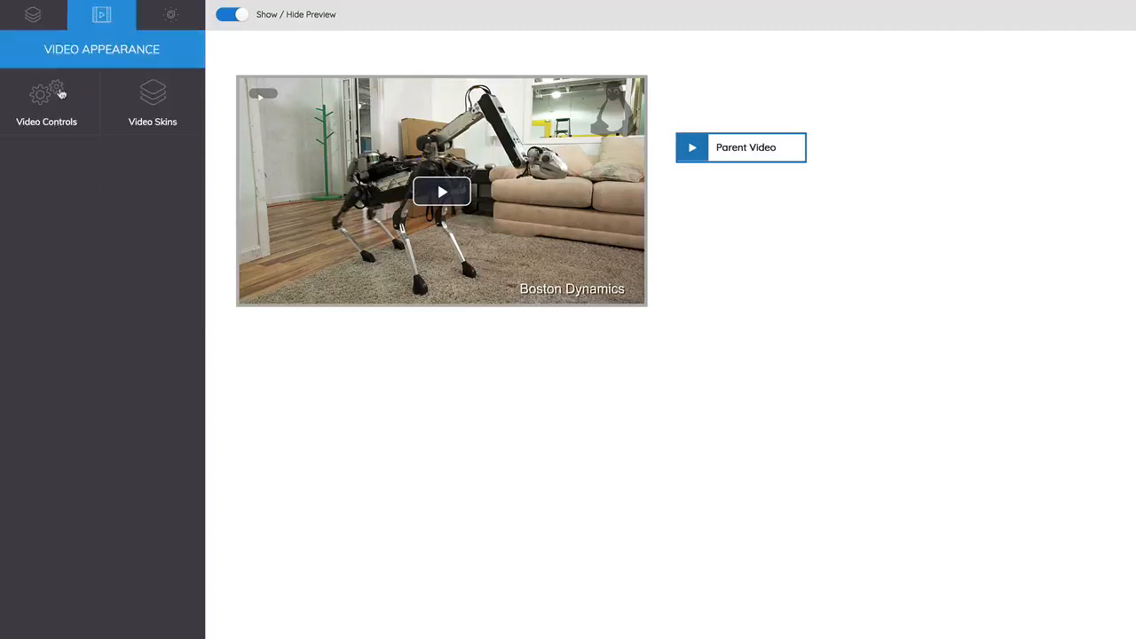
pyautogui.click(58, 94)
pyautogui.click(27, 153)
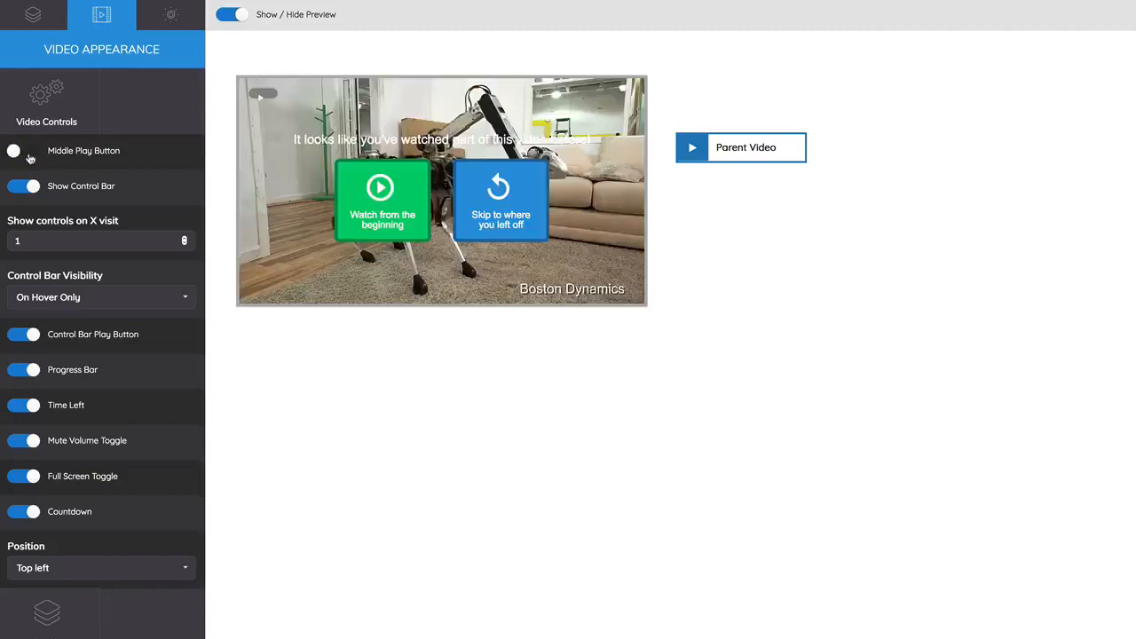
pyautogui.click(28, 154)
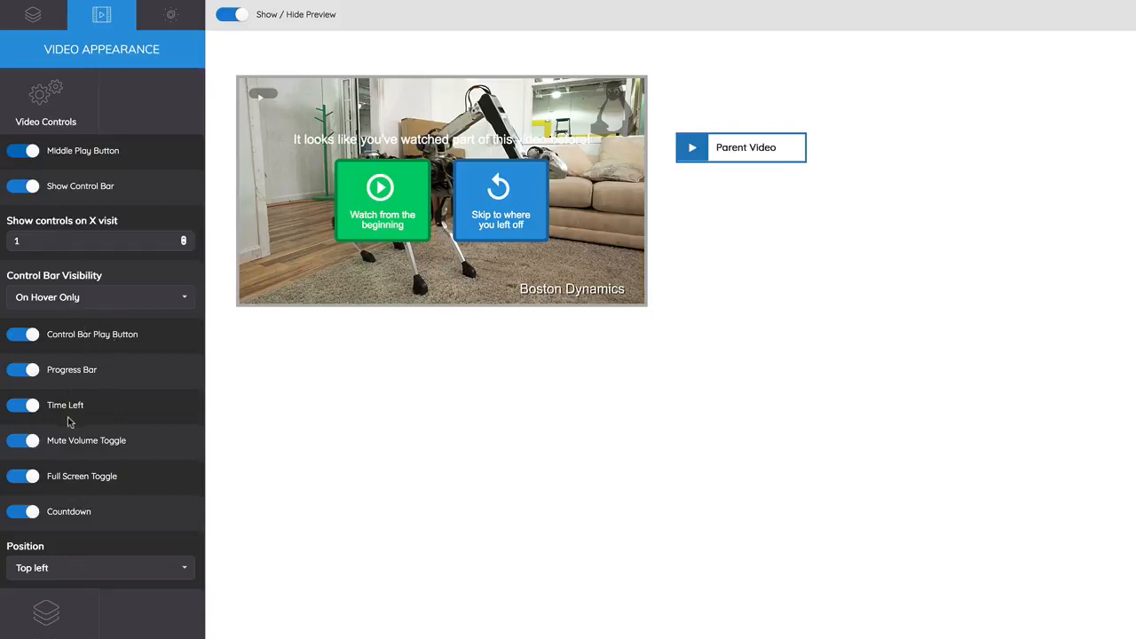
# Browse the full list of available video skins, keeping the Default skin.
pyautogui.click(80, 606)
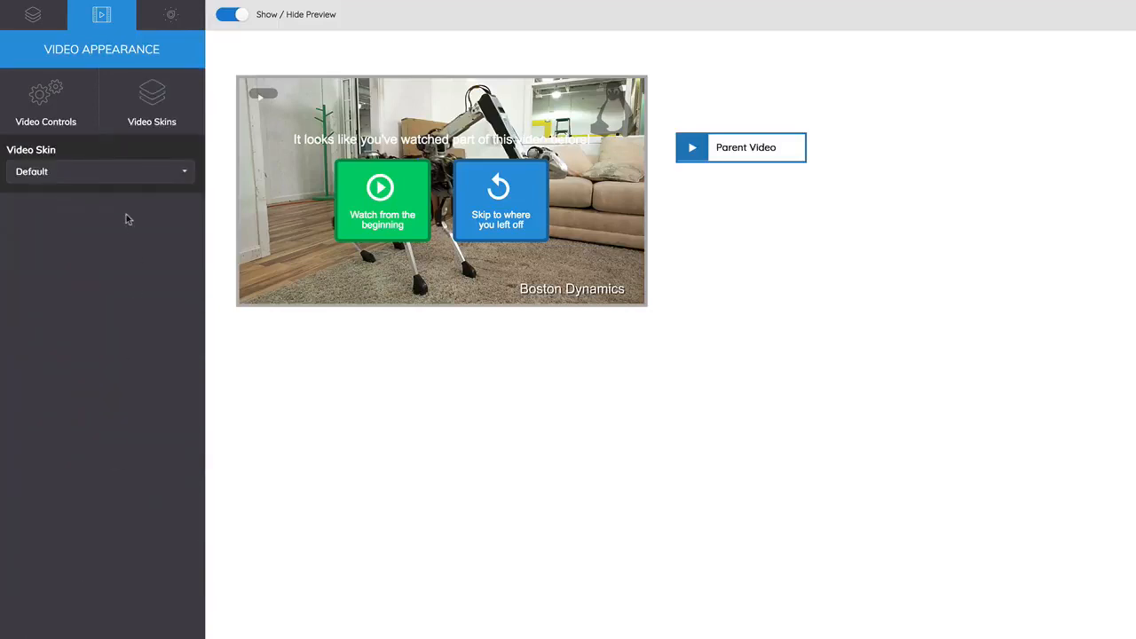
pyautogui.click(111, 176)
pyautogui.scroll(-1, 106, 222)
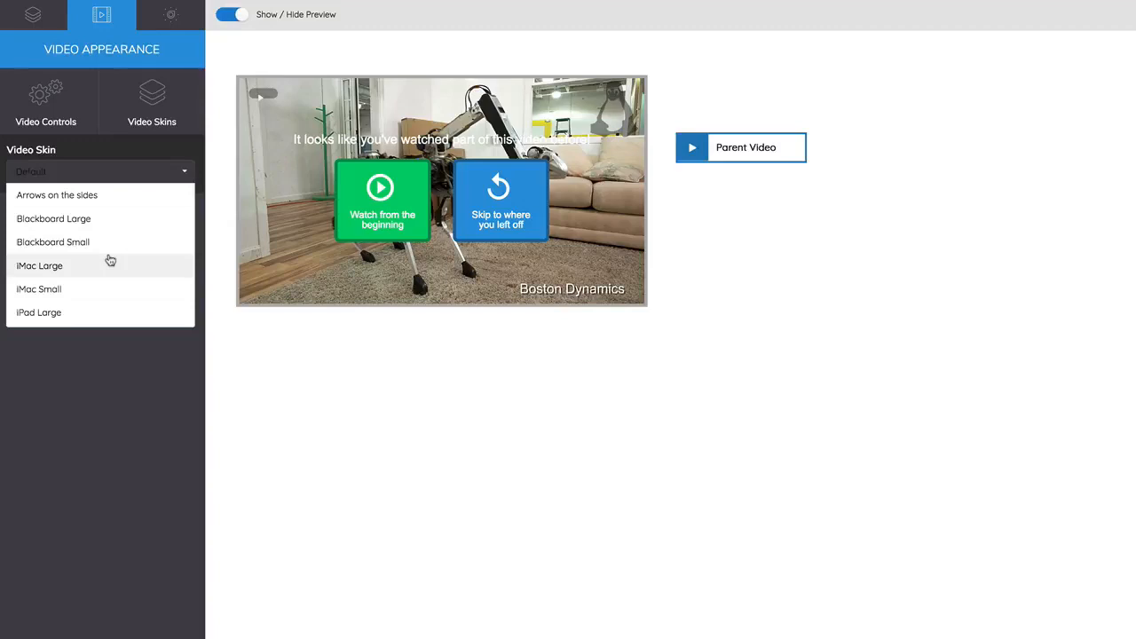
pyautogui.scroll(-1, 104, 276)
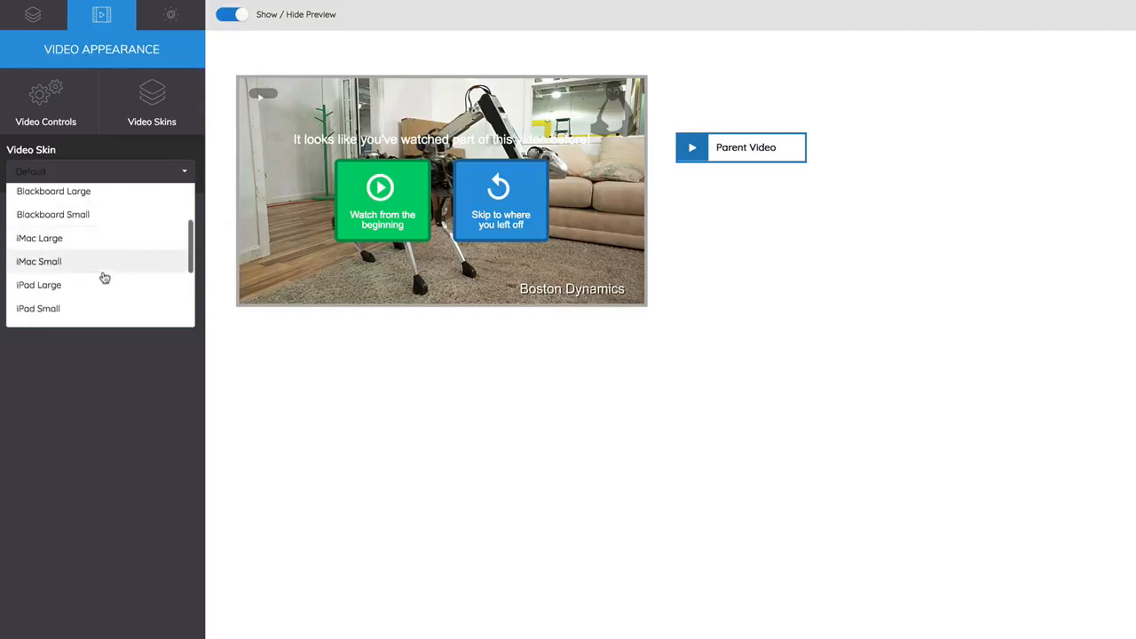
pyautogui.scroll(-5, 104, 278)
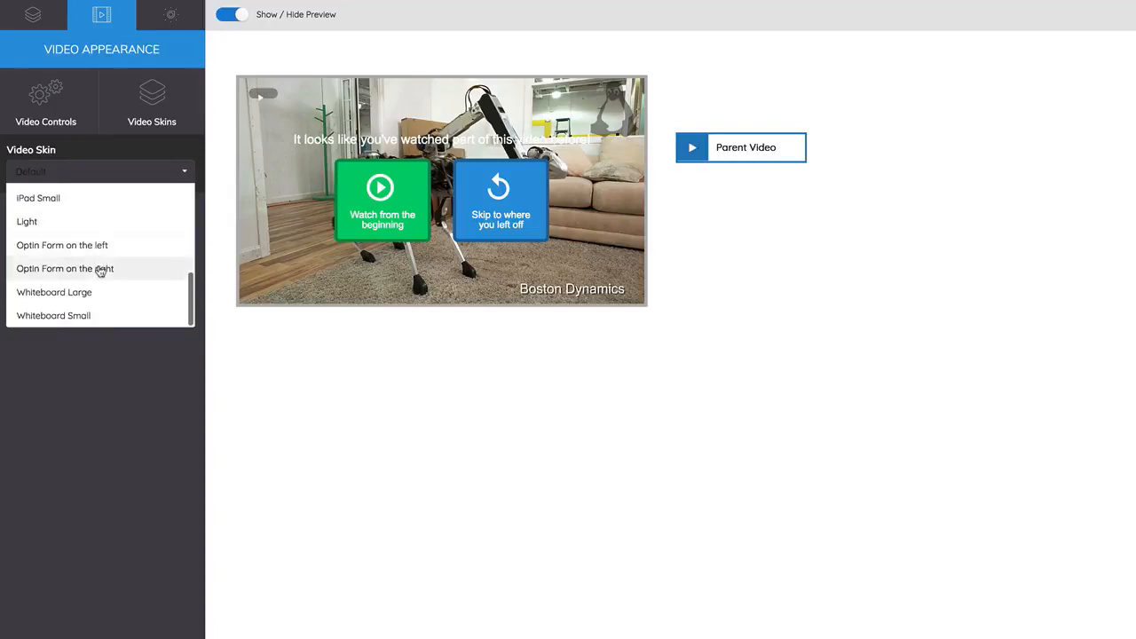
pyautogui.click(85, 175)
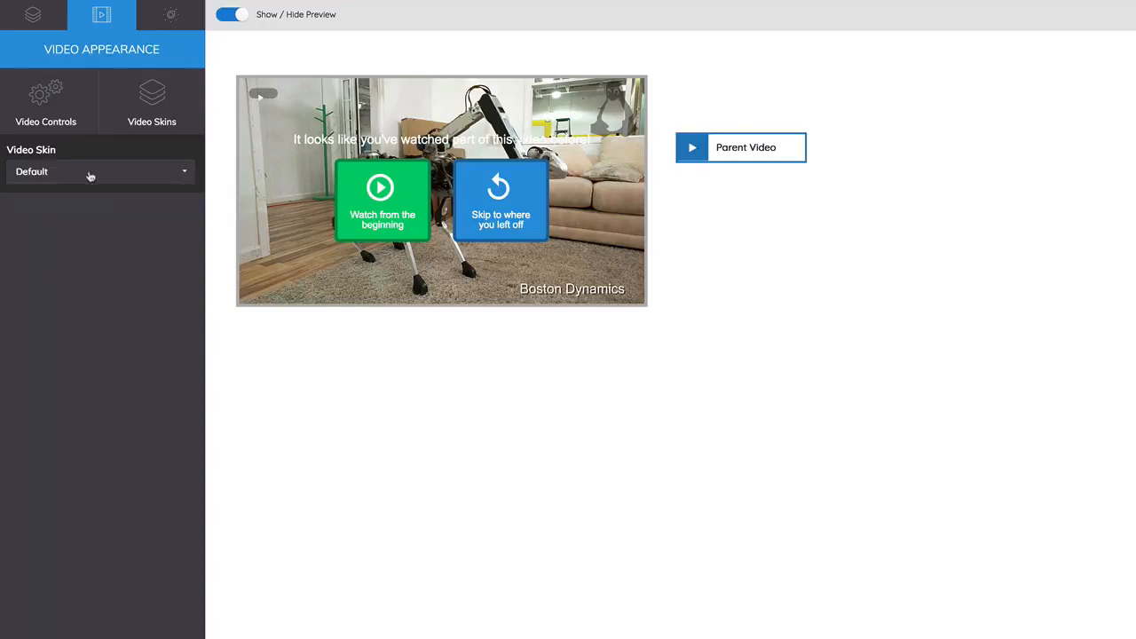
# Review the watermark's image source and slightly increase its size in the watermark settings.
pyautogui.click(171, 29)
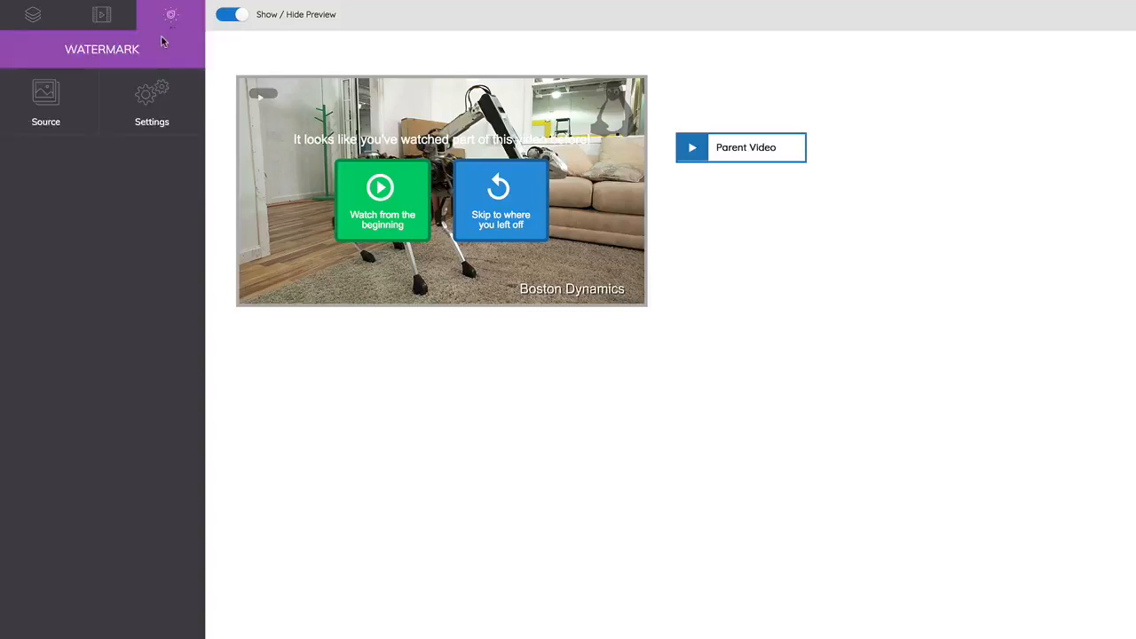
pyautogui.click(82, 100)
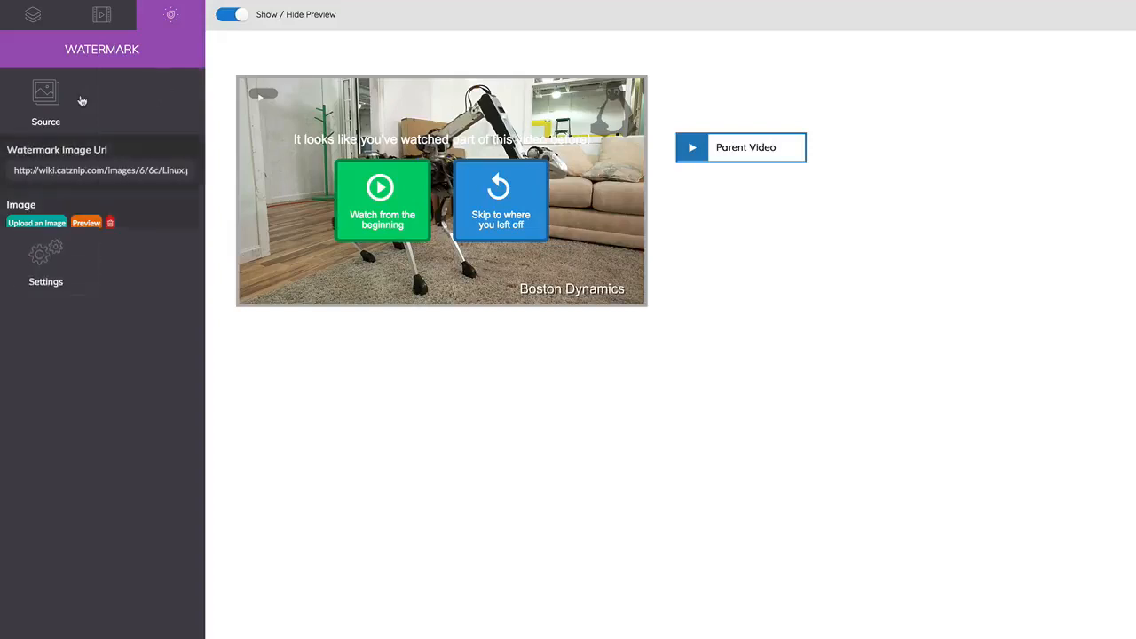
pyautogui.click(64, 287)
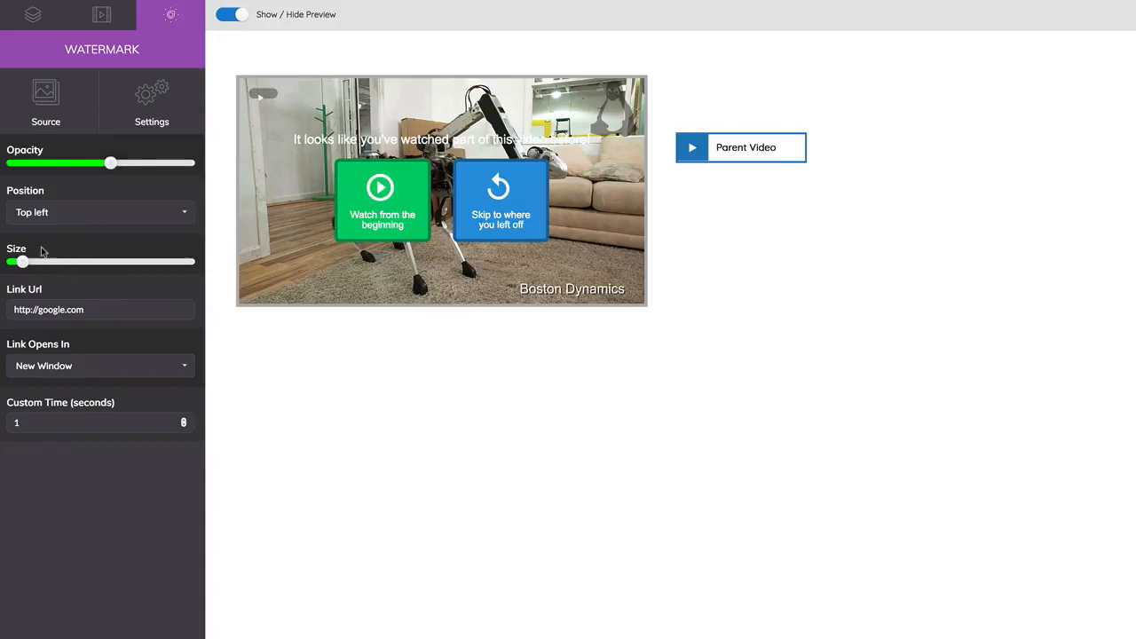
pyautogui.moveTo(32, 266)
pyautogui.mouseDown()
pyautogui.moveTo(91, 264)
pyautogui.moveTo(30, 266)
pyautogui.mouseUp()
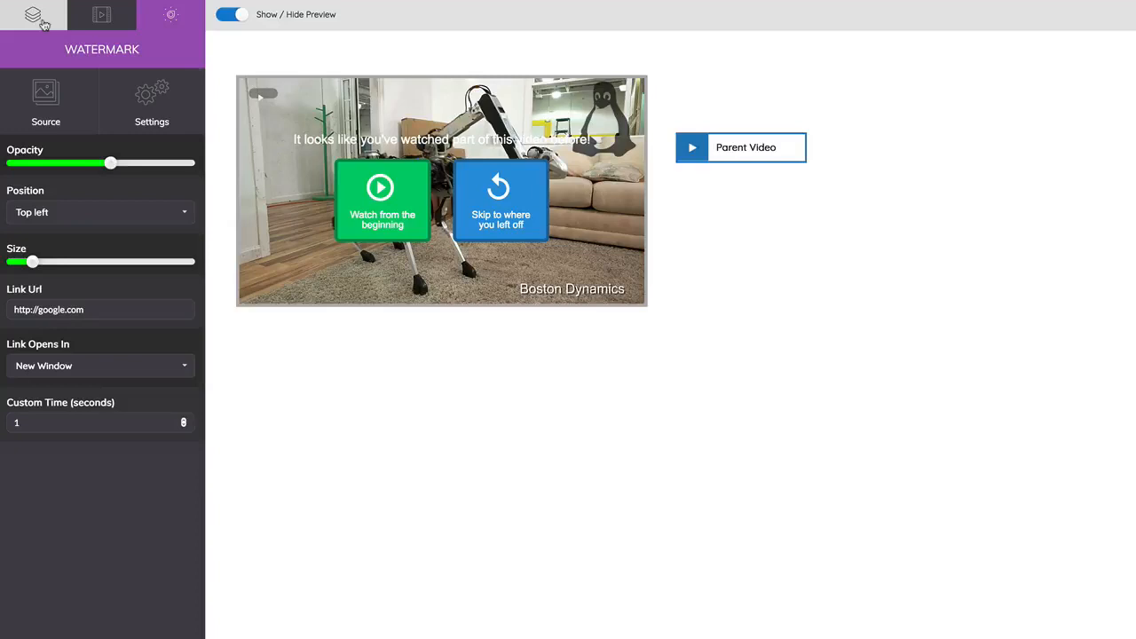
pyautogui.click(37, 19)
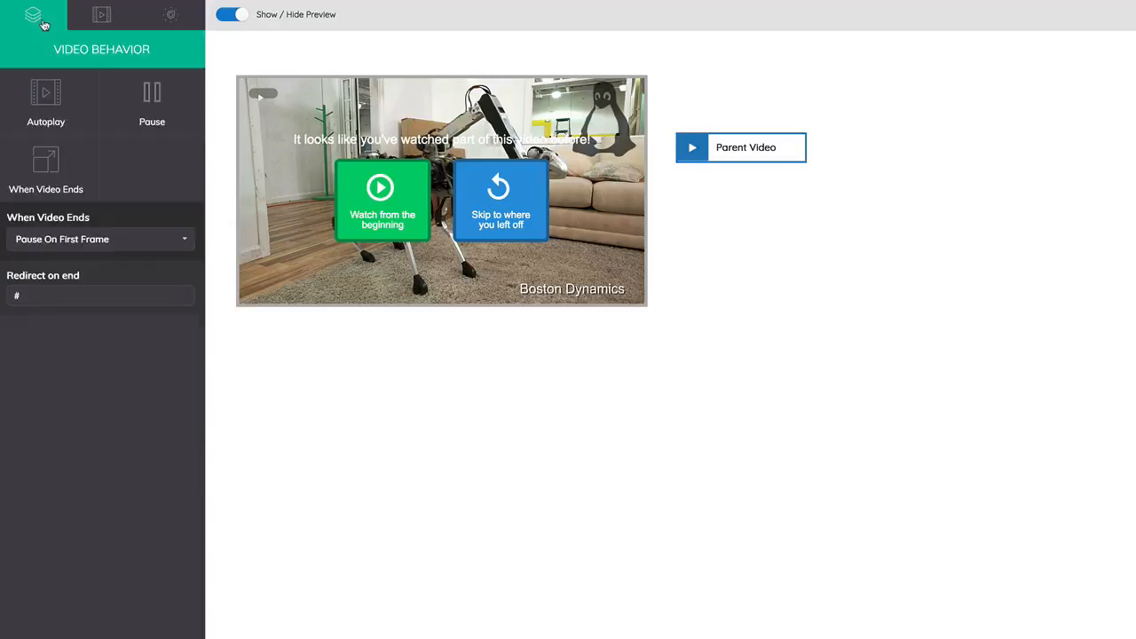
pyautogui.click(753, 149)
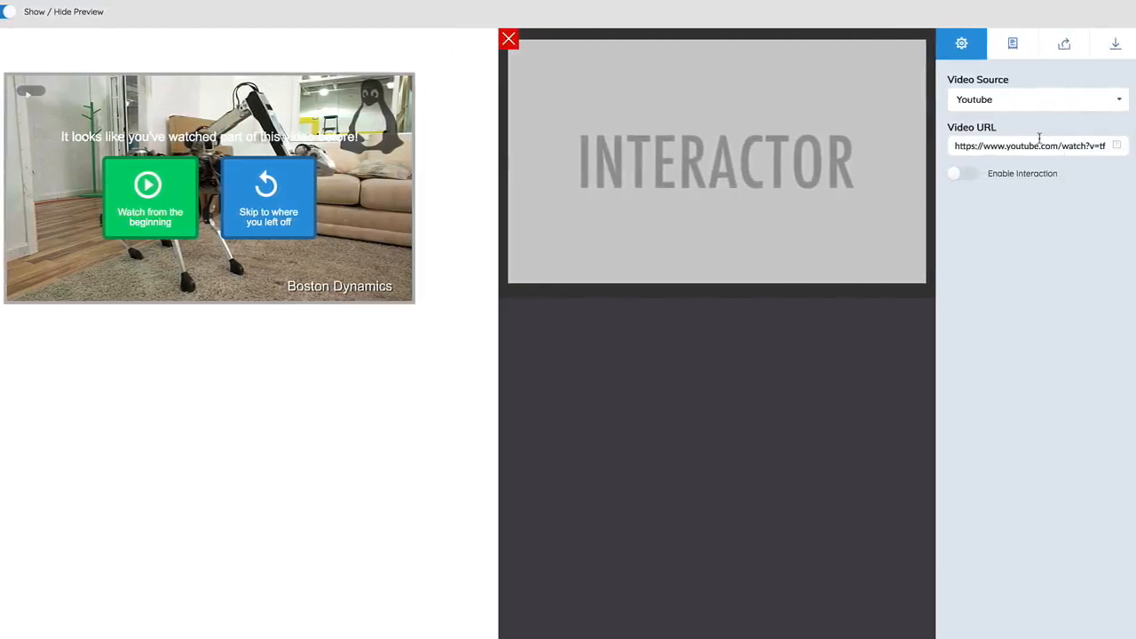
pyautogui.press('super+Tab')
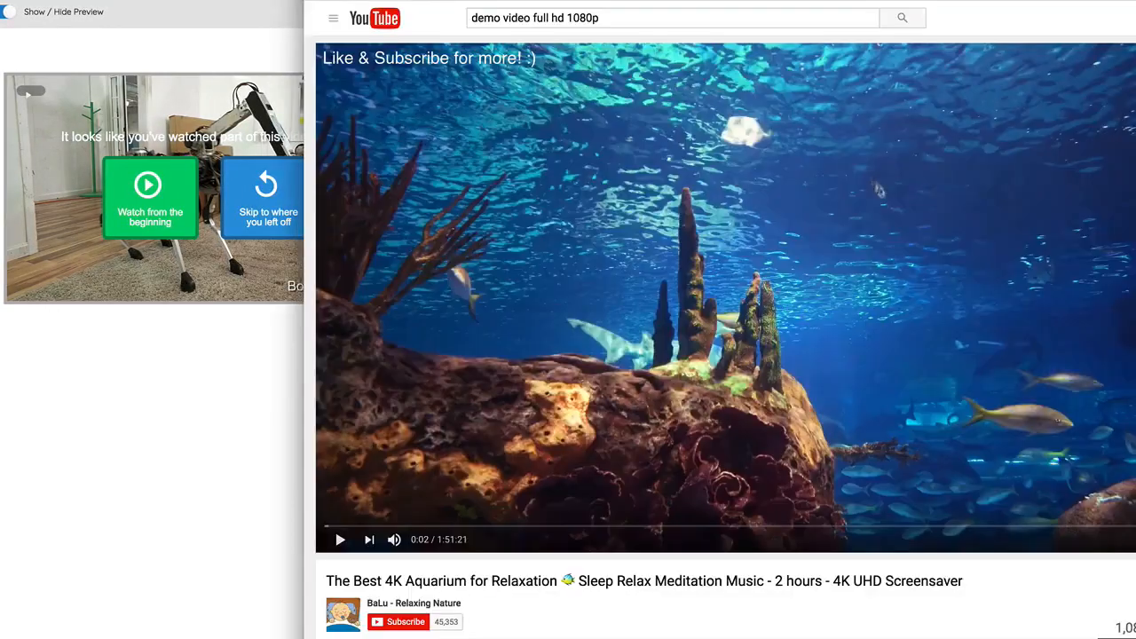
pyautogui.click(243, 619)
pyautogui.tripleClick(1002, 145)
pyautogui.write('https://youtu.be/dVkK36KOcqs')
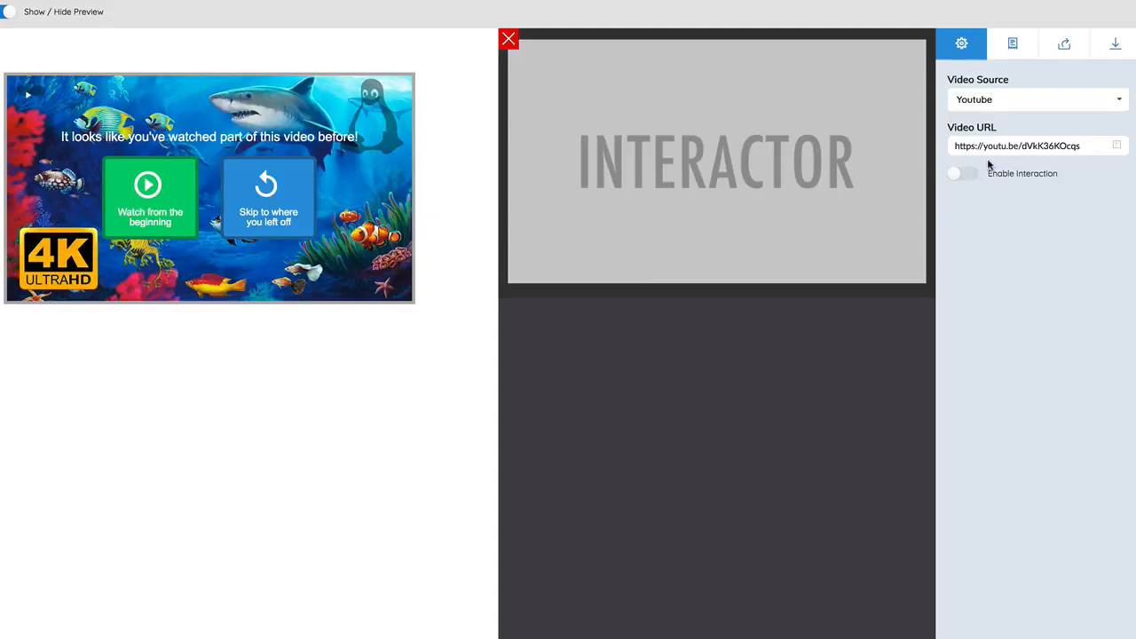
# Check the available video sources, keeping Youtube, and open the lead capture form settings.
pyautogui.click(995, 110)
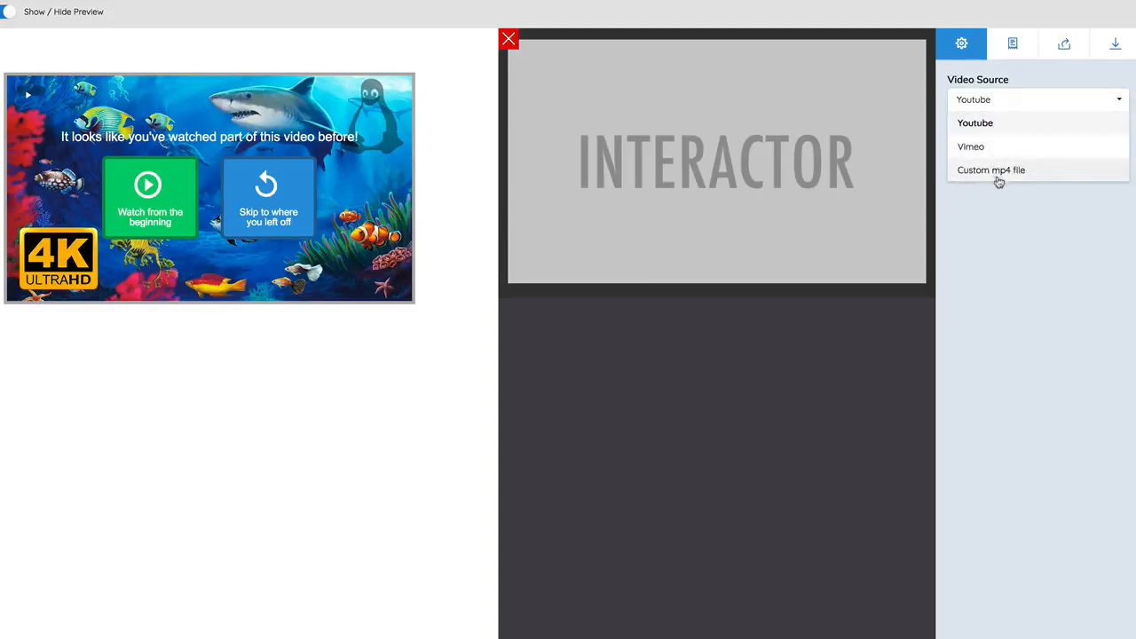
pyautogui.click(1018, 79)
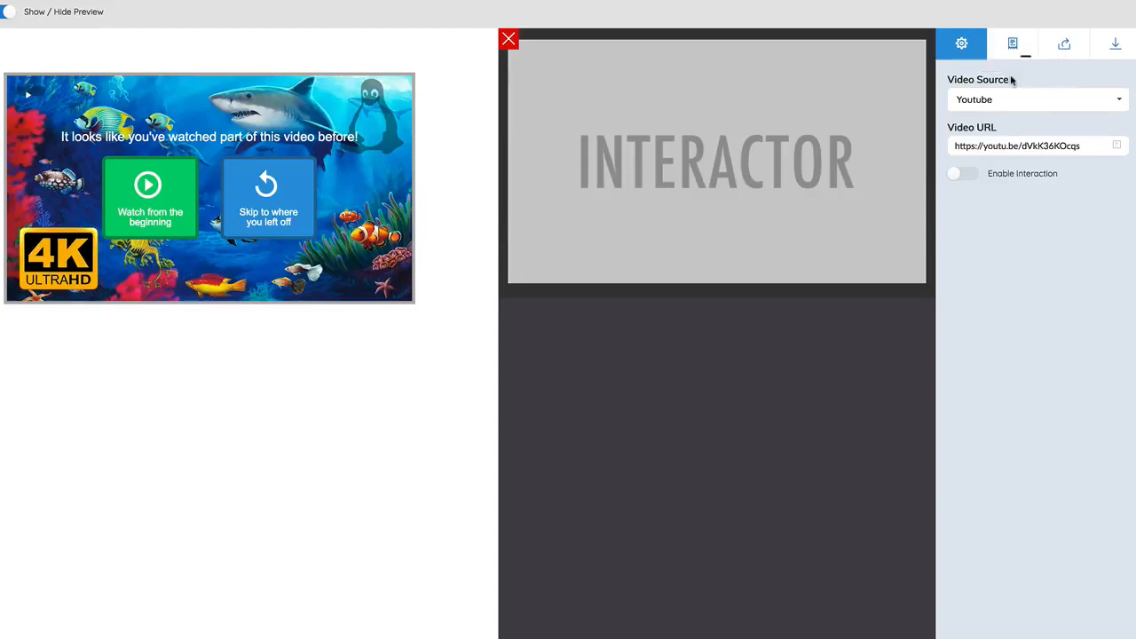
pyautogui.click(1011, 52)
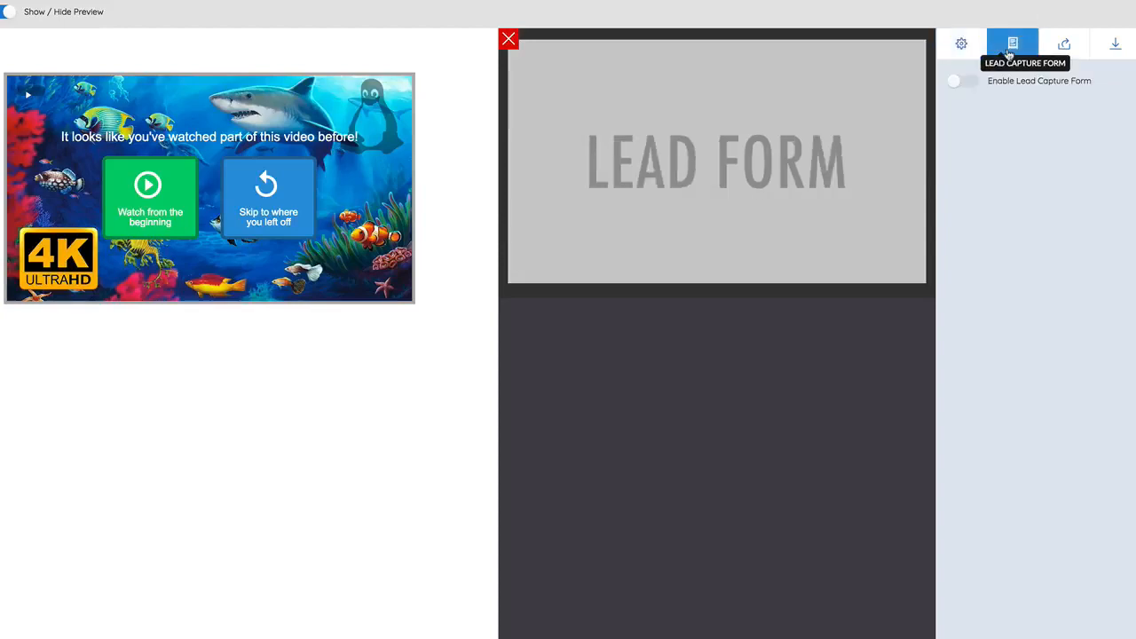
# Enable the lead capture form, keep its display time as On end, and review the remaining form settings.
pyautogui.click(970, 87)
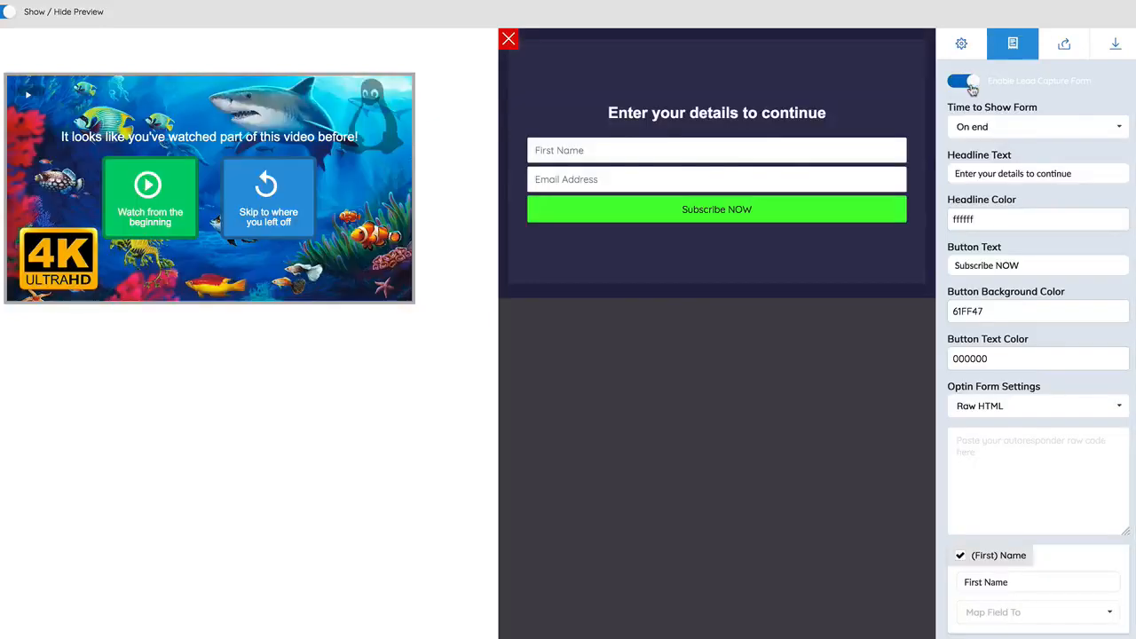
pyautogui.click(986, 130)
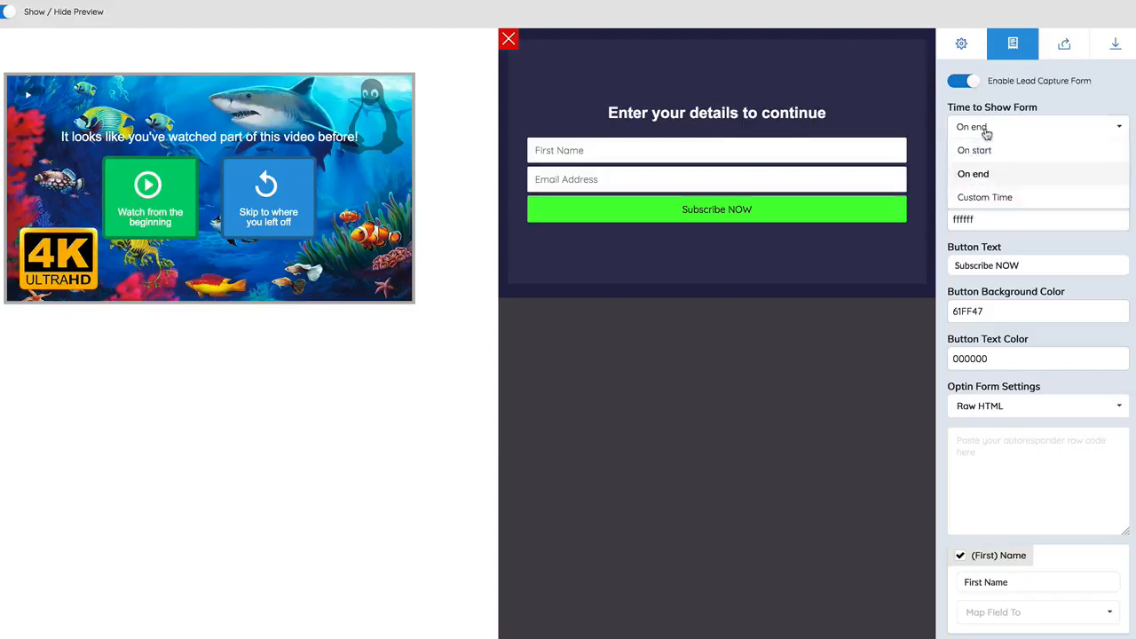
pyautogui.click(990, 175)
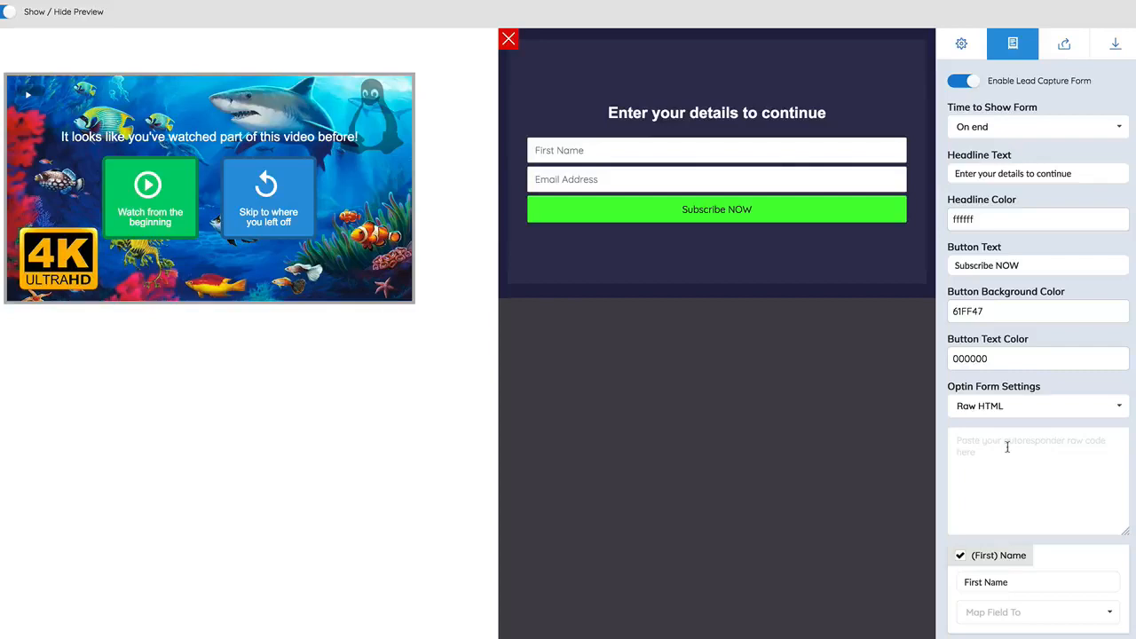
pyautogui.scroll(-1, 1006, 453)
pyautogui.scroll(1, 1006, 471)
# Enable the share gateway and set it to show at a custom time of 5 seconds.
pyautogui.click(1065, 46)
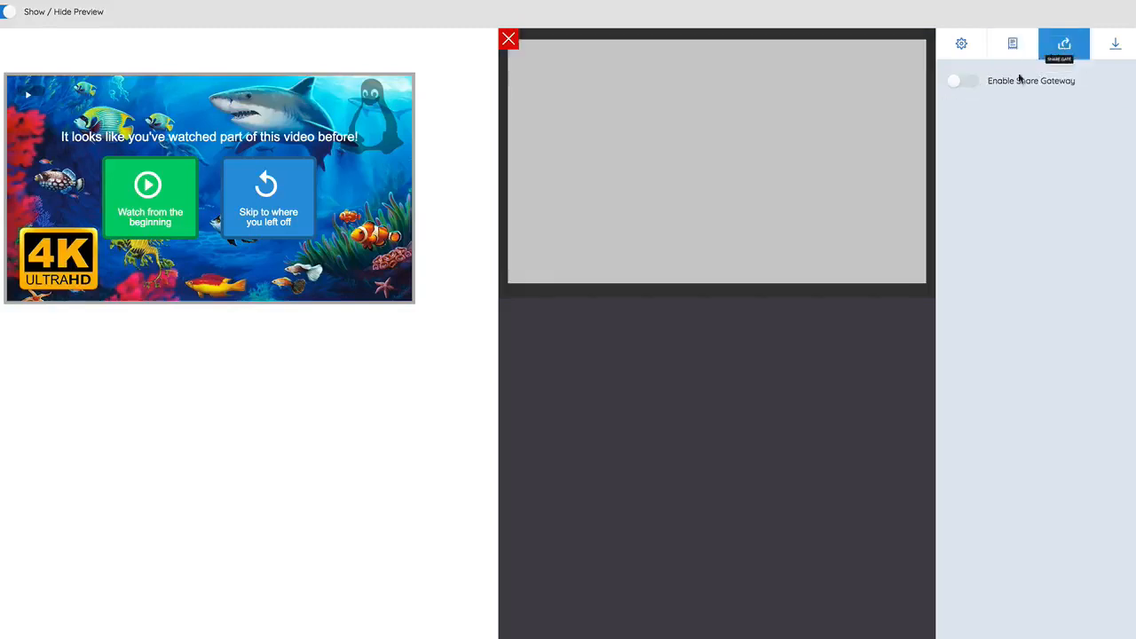
pyautogui.click(970, 84)
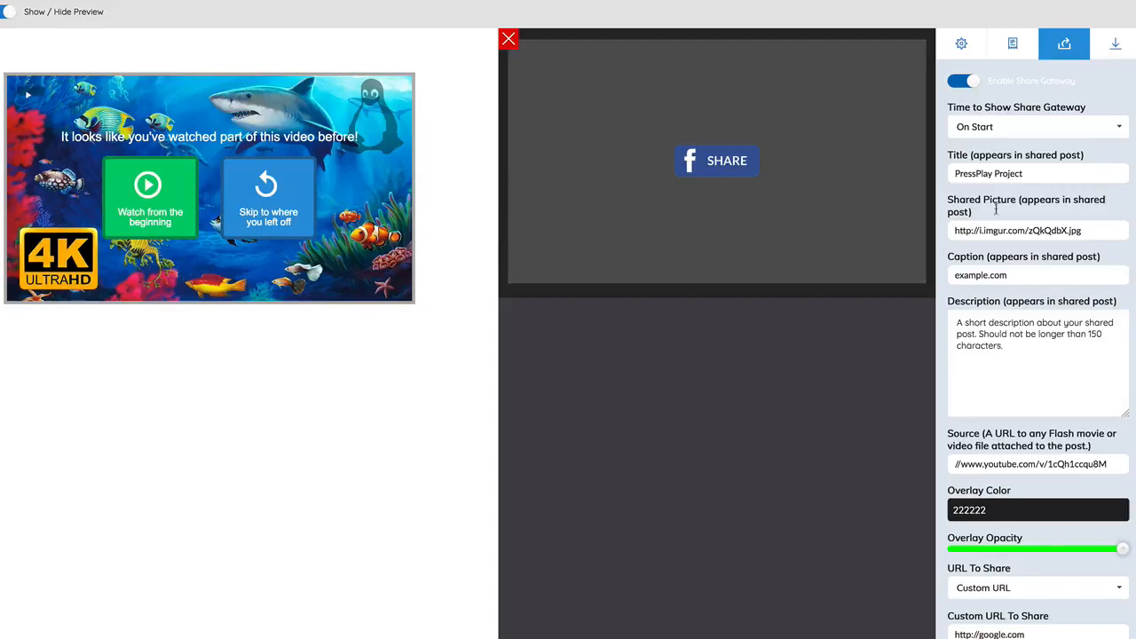
pyautogui.click(991, 127)
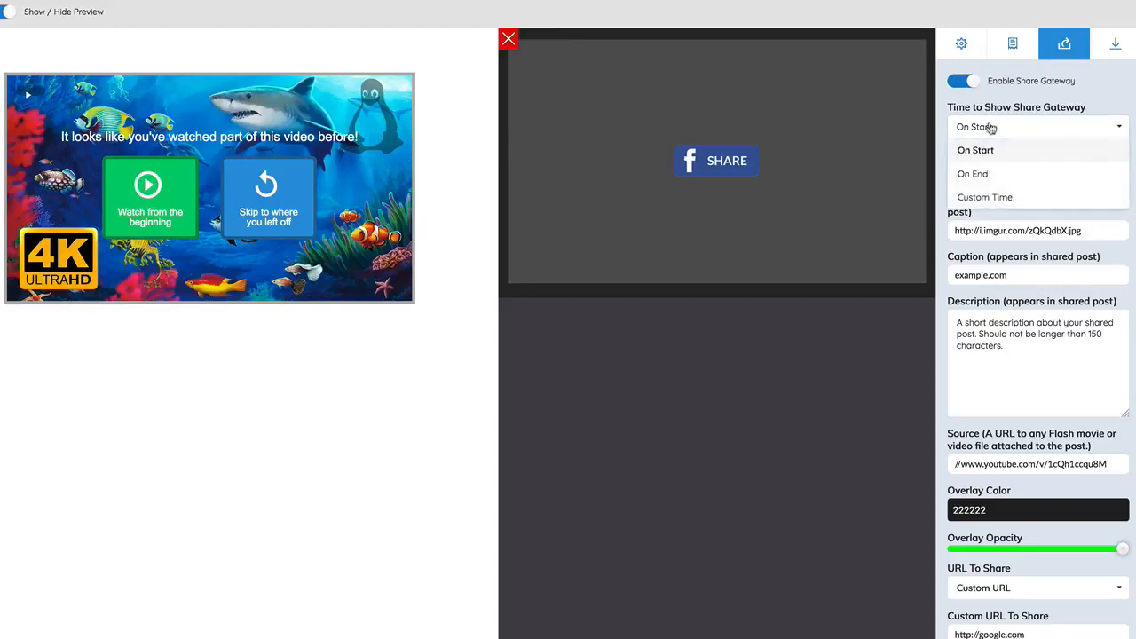
pyautogui.click(994, 197)
pyautogui.moveTo(989, 180); pyautogui.dragTo(933, 184)
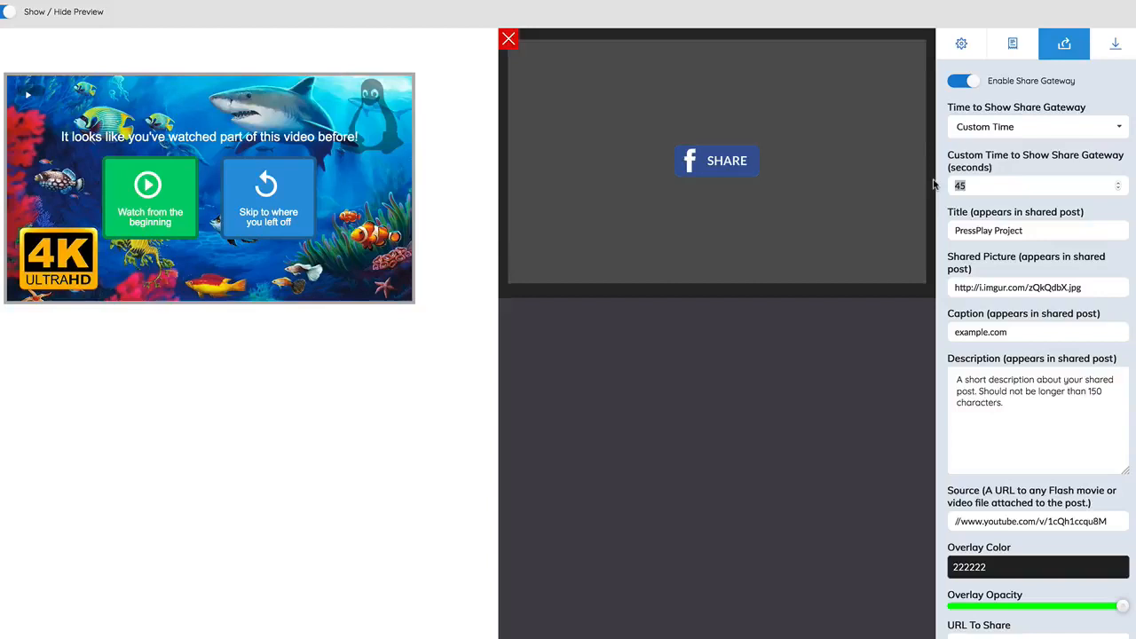
pyautogui.write('5')
# Enable the CTA with a custom time of 10 seconds and turn on its skip button.
pyautogui.click(1124, 53)
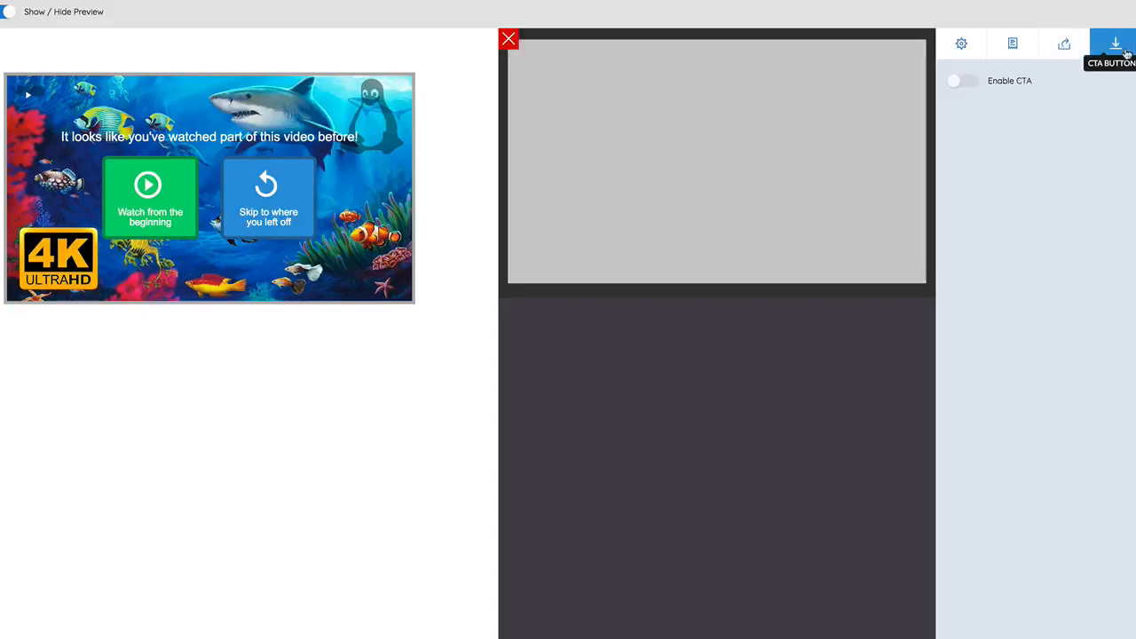
pyautogui.click(970, 83)
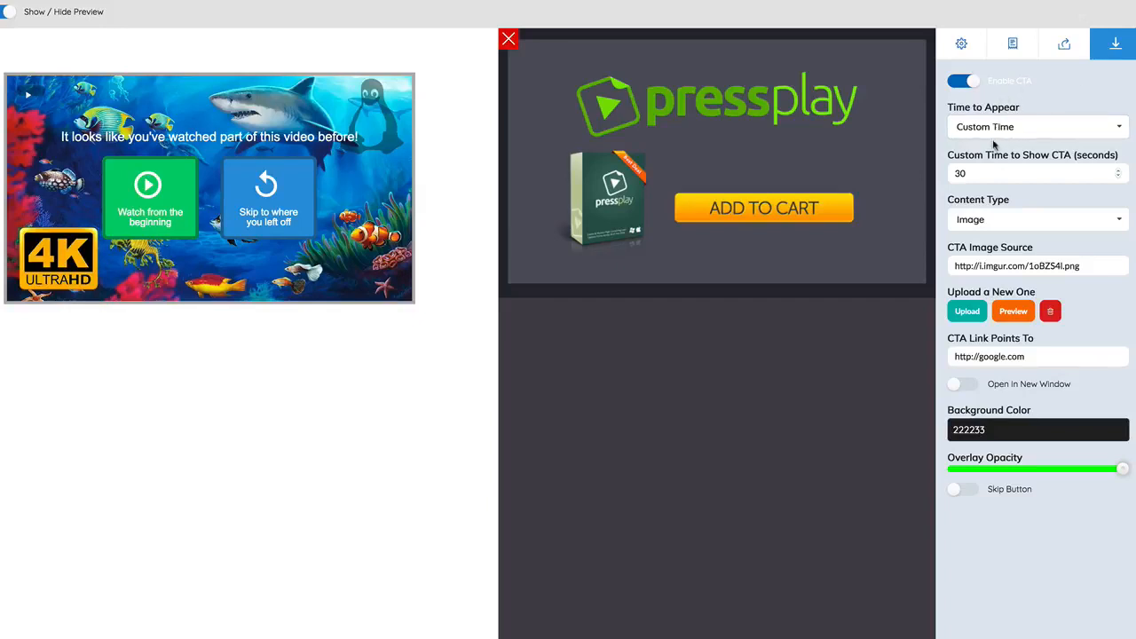
pyautogui.doubleClick(971, 171)
pyautogui.write('1')
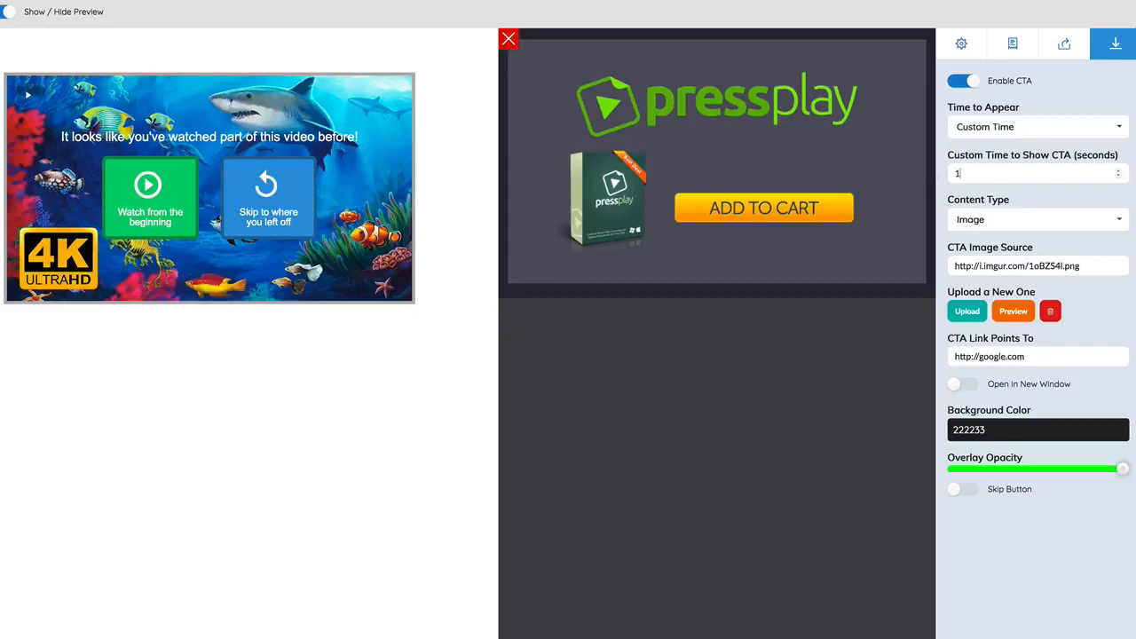
pyautogui.write('0')
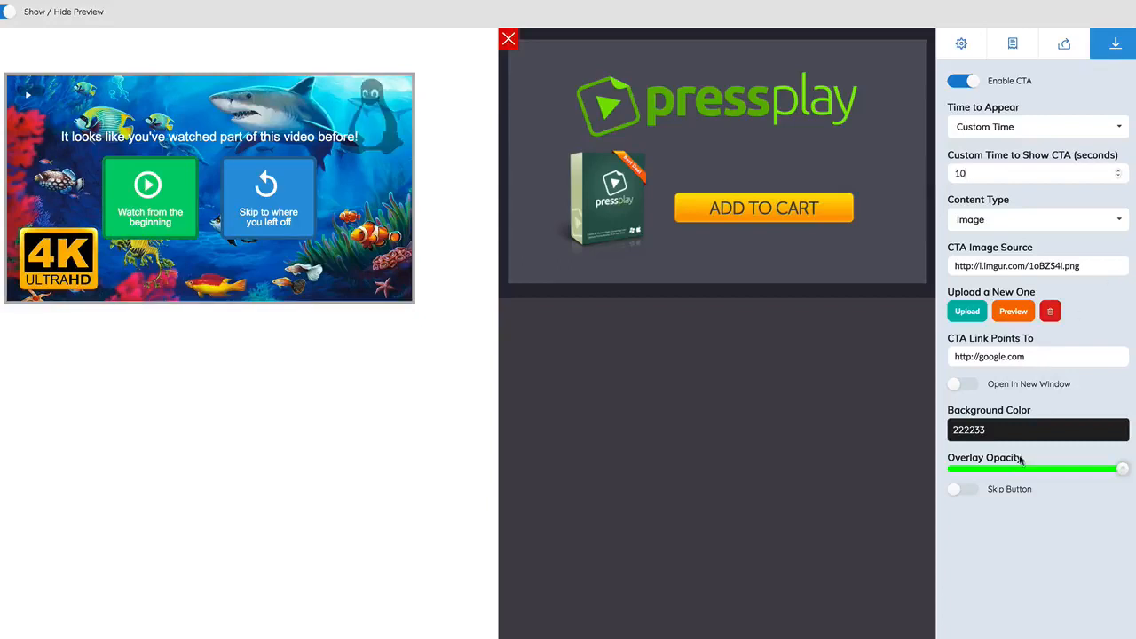
pyautogui.click(962, 489)
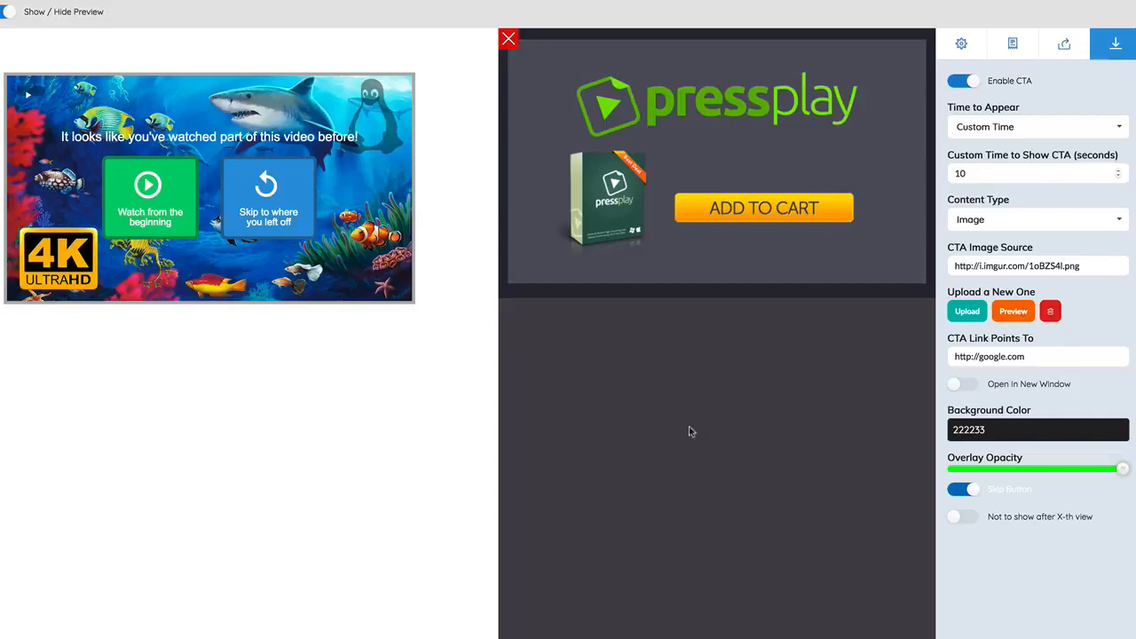
# Try to close the Parent Video's settings and return to the lead capture form settings.
pyautogui.click(507, 40)
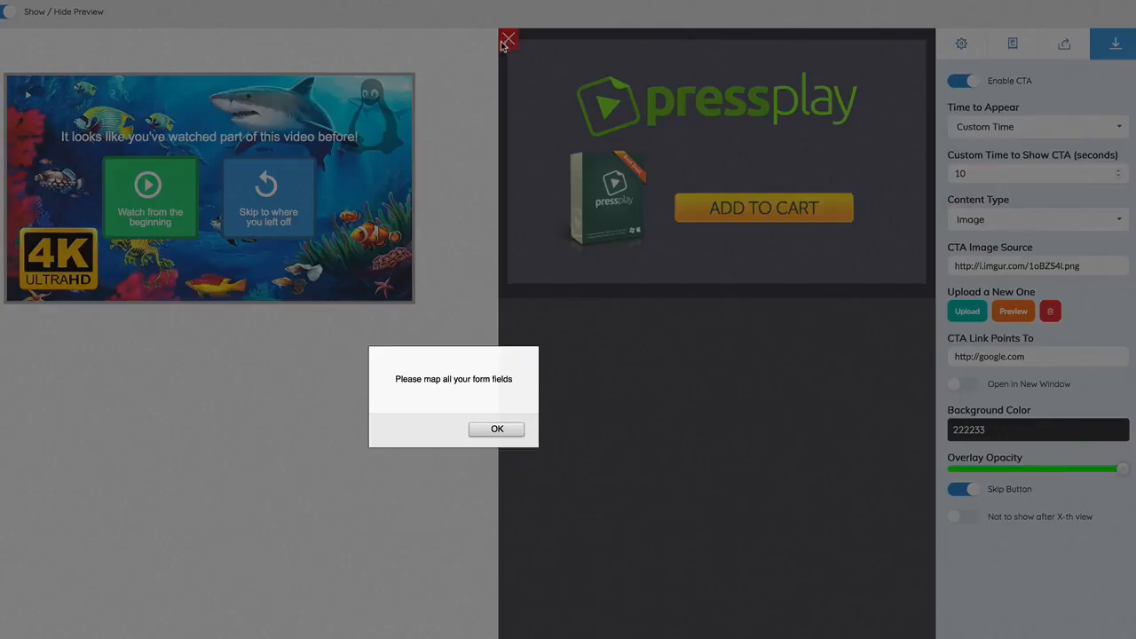
pyautogui.click(501, 429)
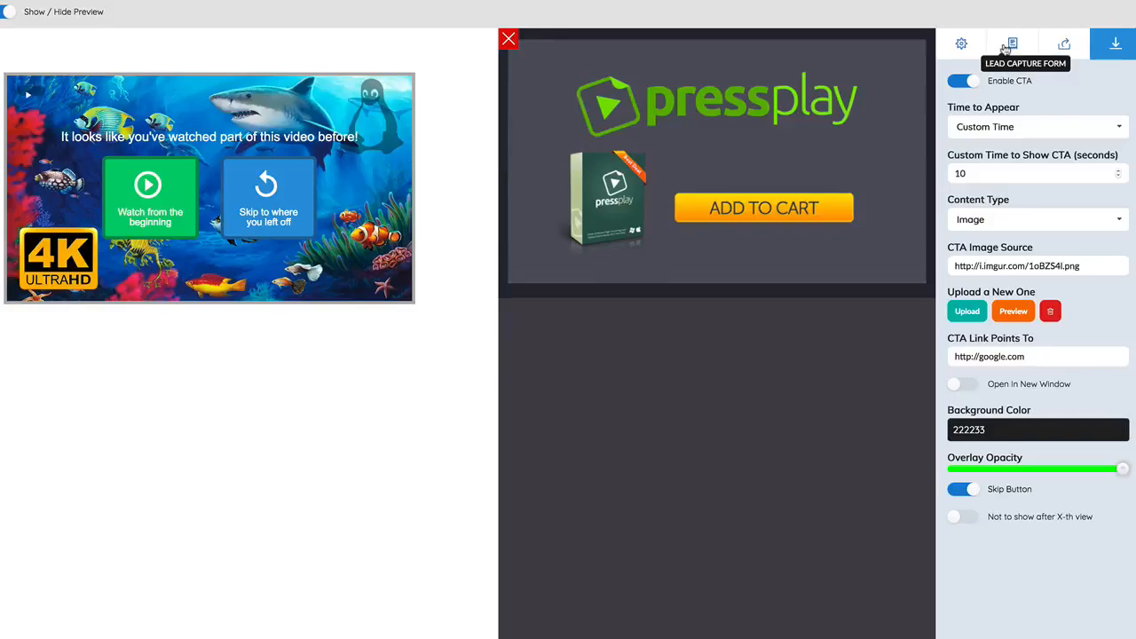
pyautogui.click(1011, 44)
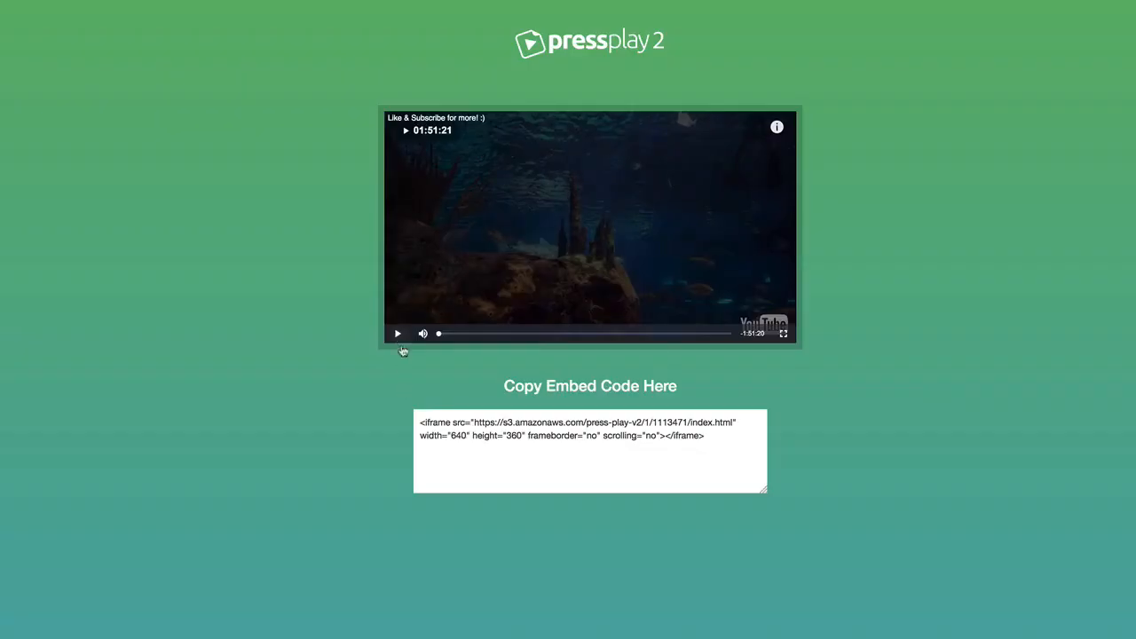
# Test the published video by skipping the share gate and CTA and seeking to the end, and select its embed code.
pyautogui.click(399, 333)
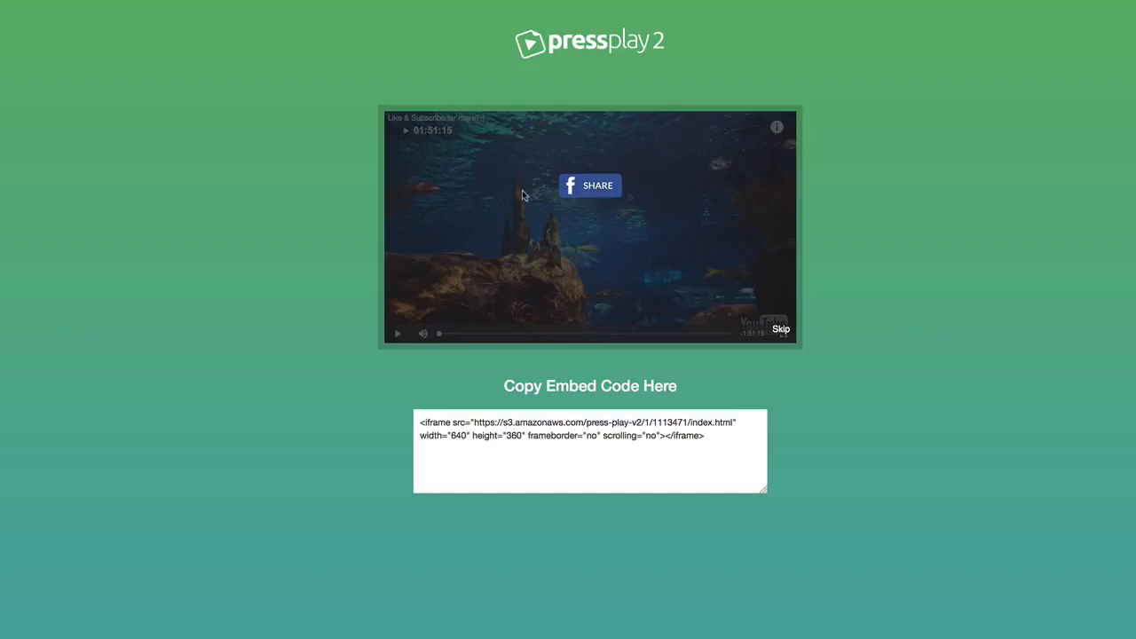
pyautogui.click(781, 332)
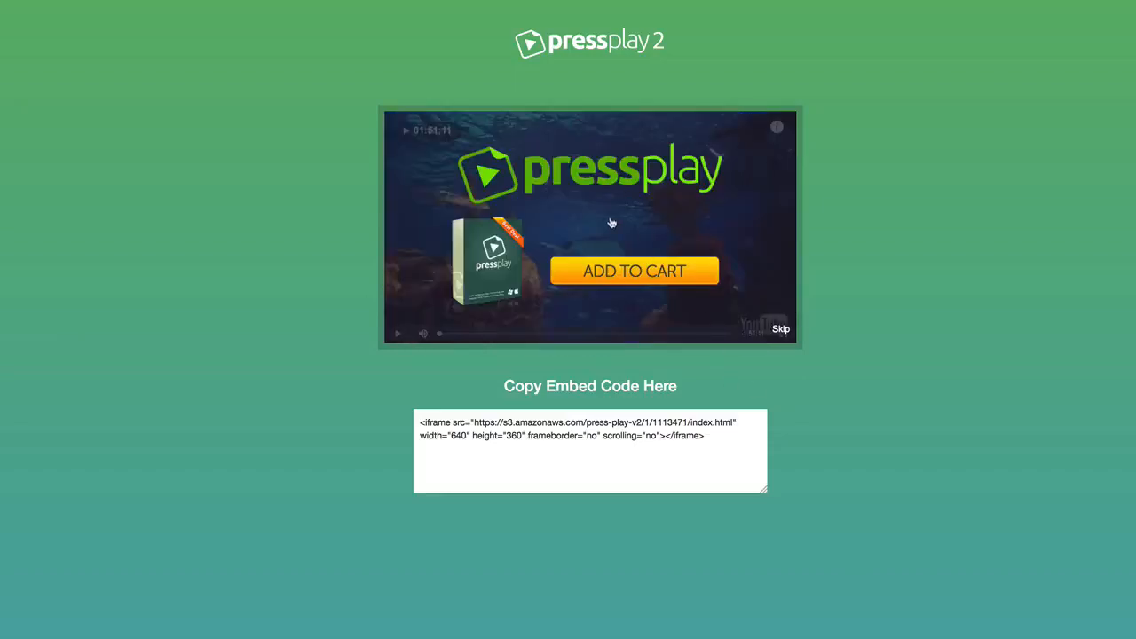
pyautogui.click(782, 330)
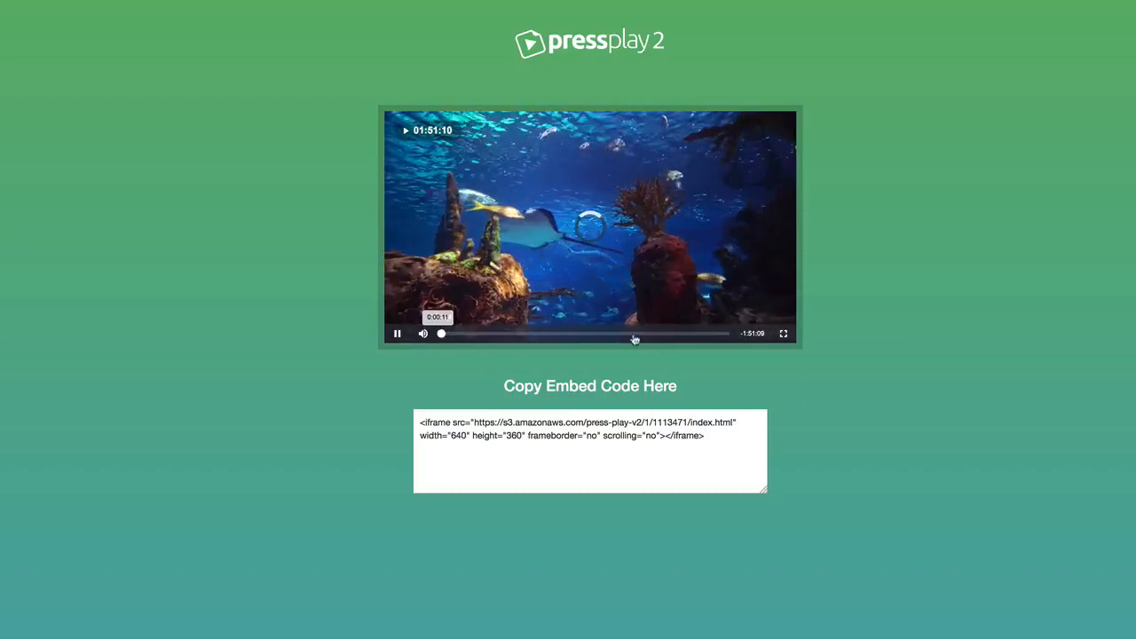
pyautogui.click(720, 334)
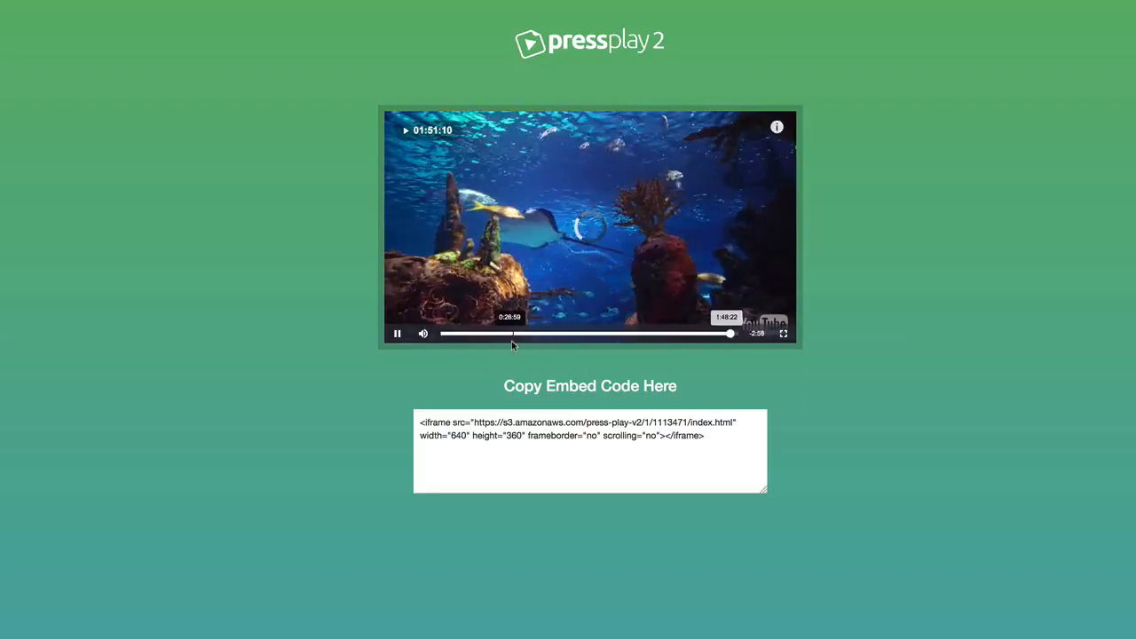
pyautogui.click(736, 335)
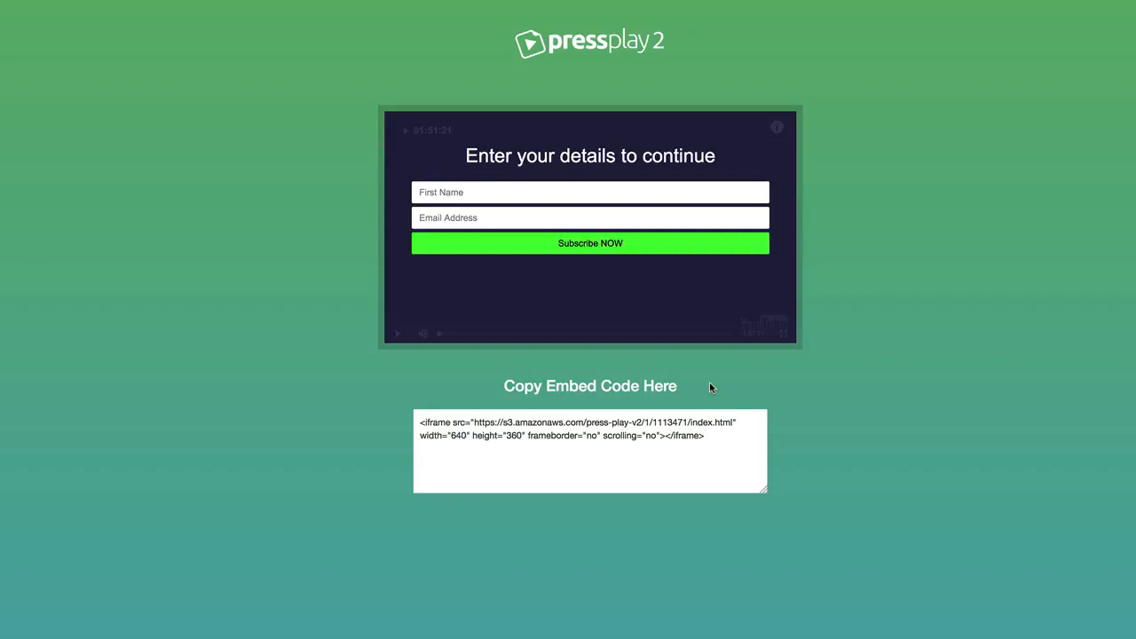
pyautogui.moveTo(722, 459); pyautogui.dragTo(397, 425)
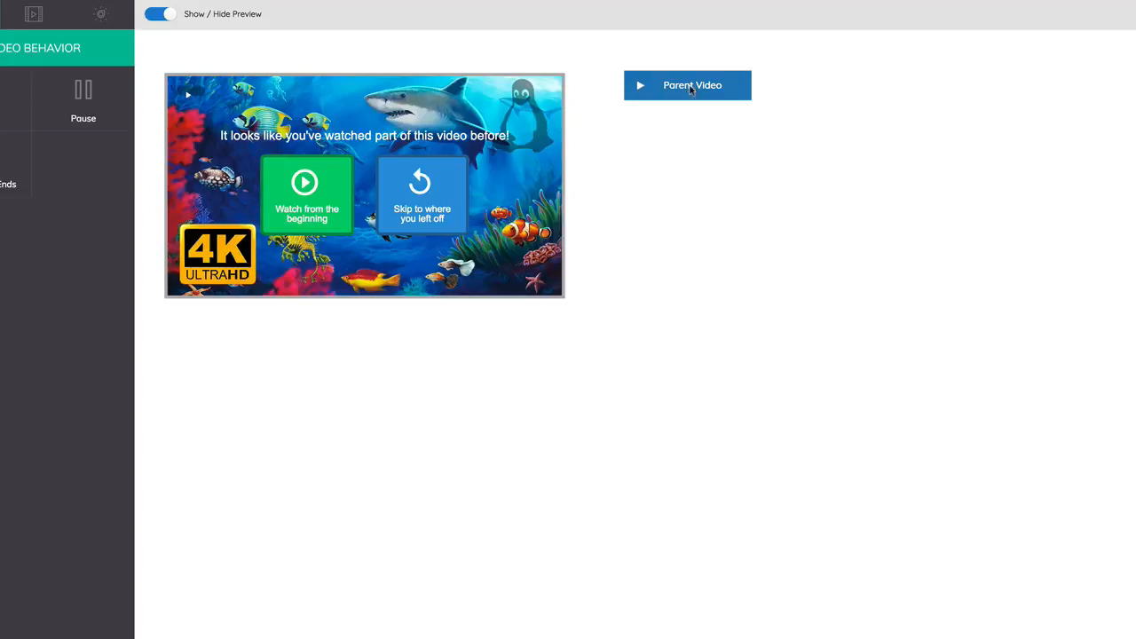
# Enable interaction on the Parent Video, add a first interaction video and open its button settings.
pyautogui.click(692, 89)
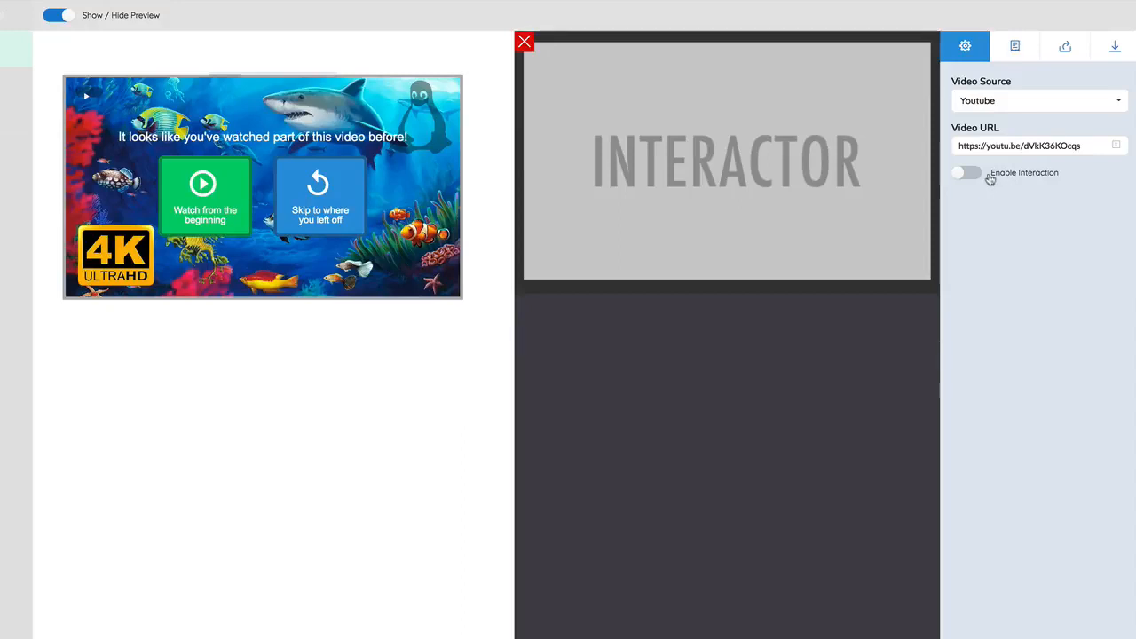
pyautogui.click(969, 175)
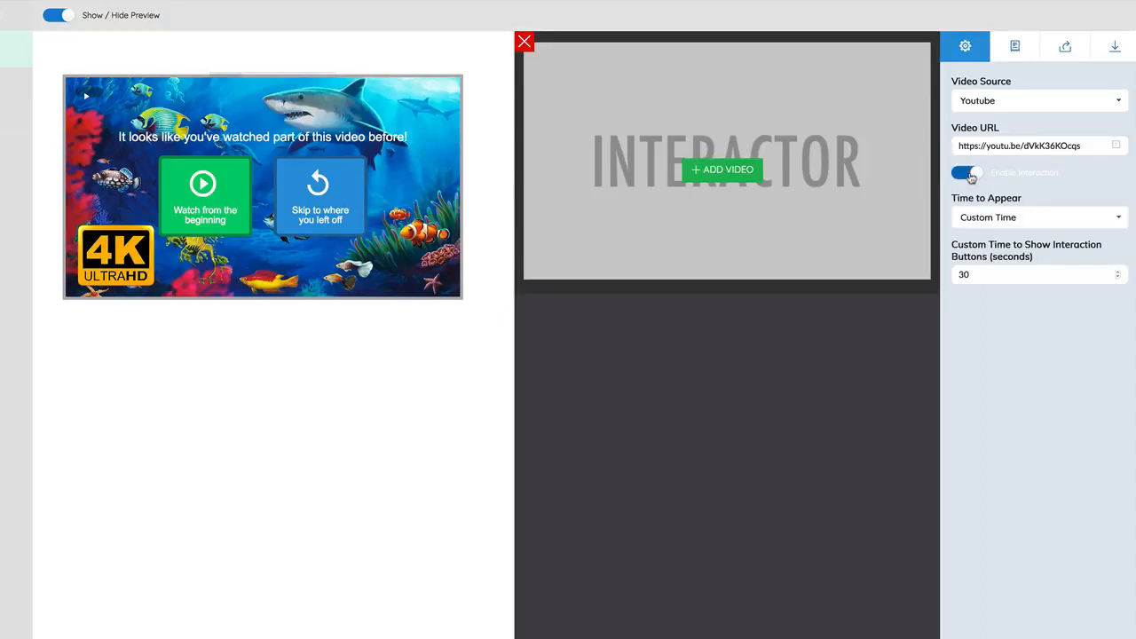
pyautogui.click(524, 42)
pyautogui.click(603, 96)
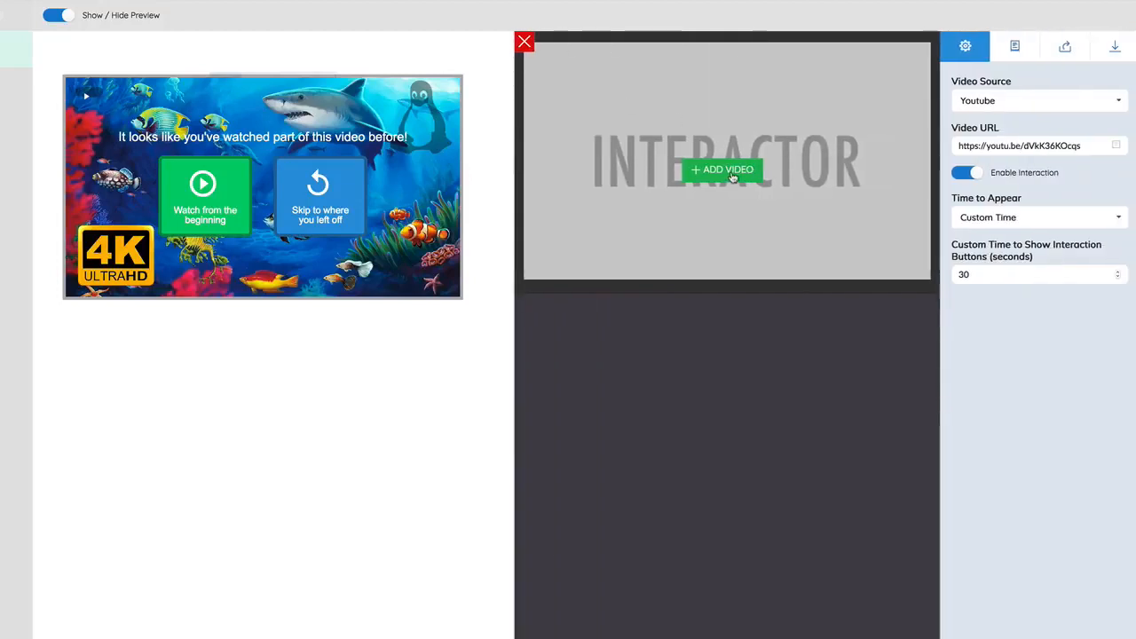
pyautogui.click(733, 173)
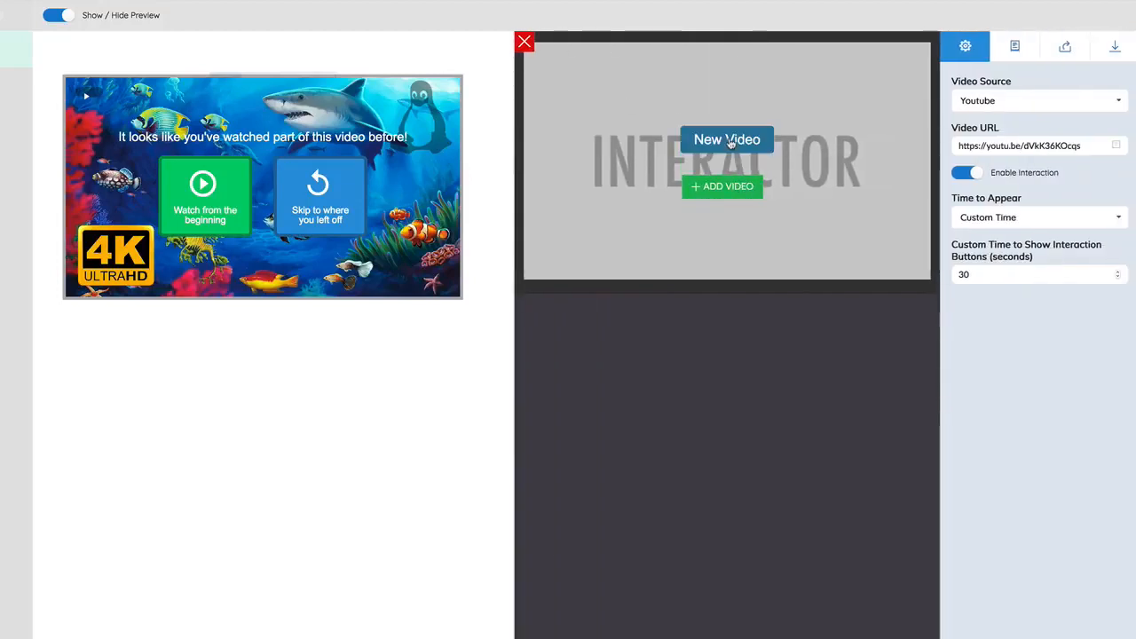
pyautogui.click(729, 142)
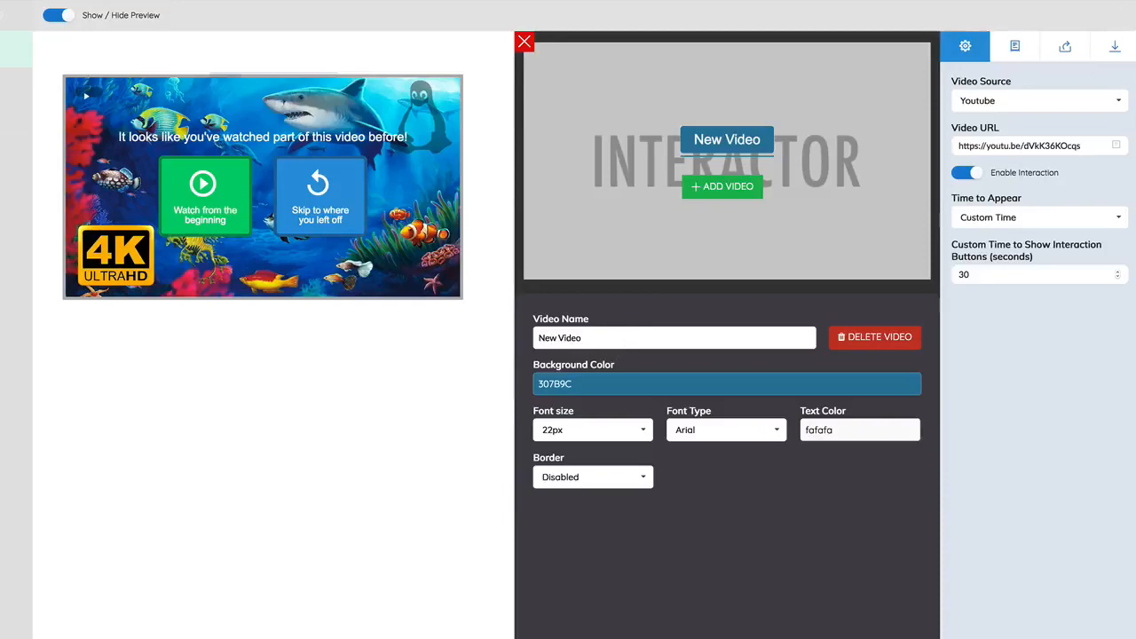
pyautogui.press('super+Tab')
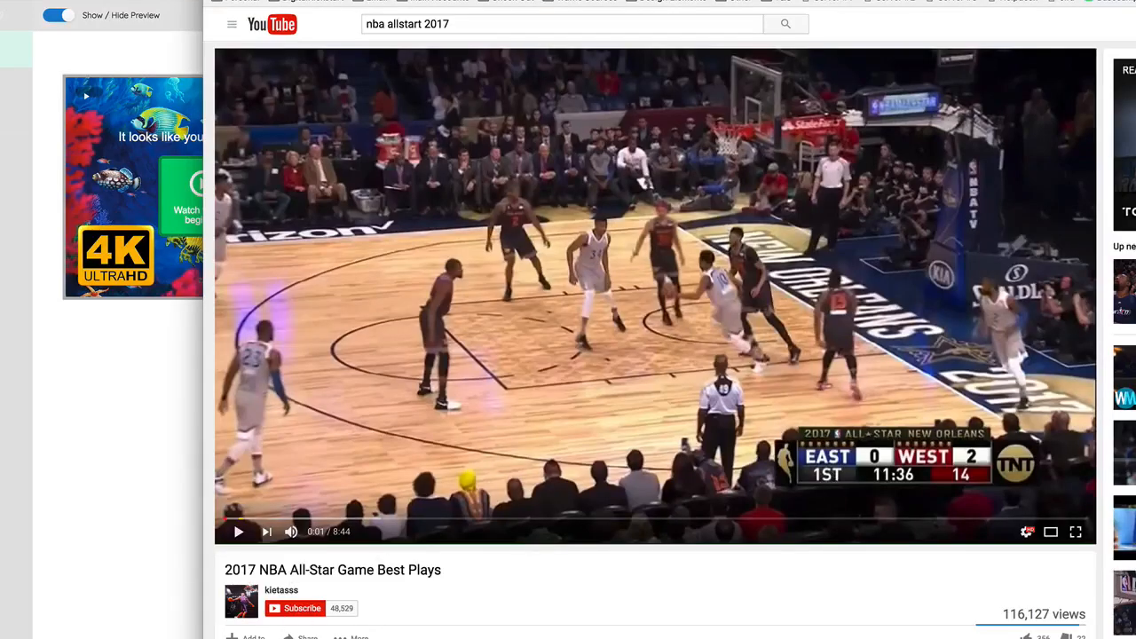
pyautogui.click(164, 573)
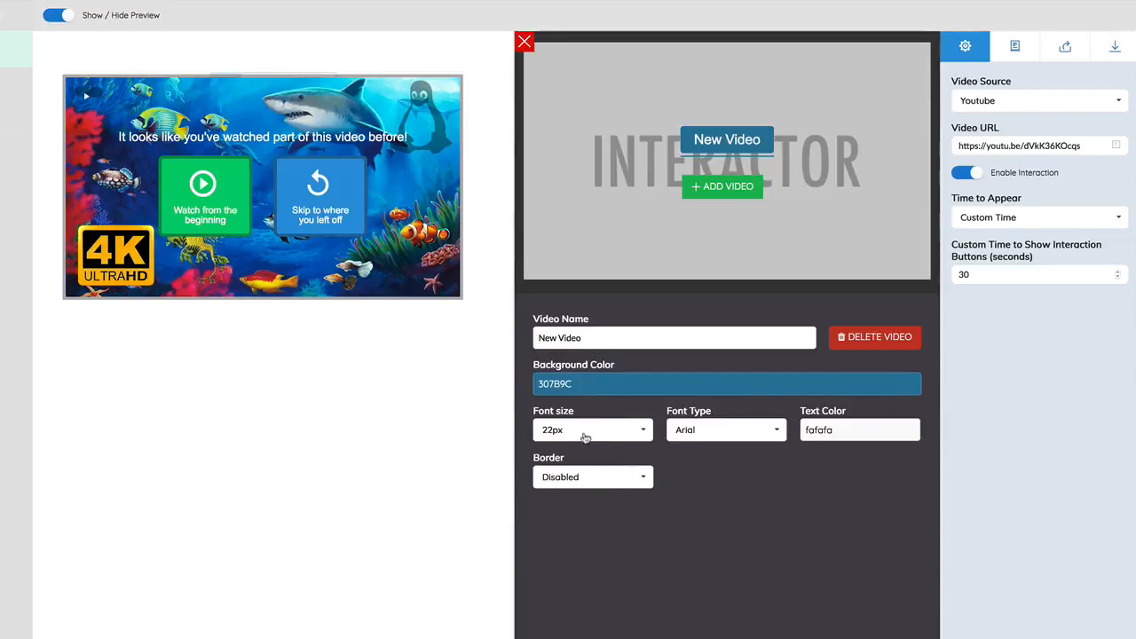
pyautogui.tripleClick(1022, 146)
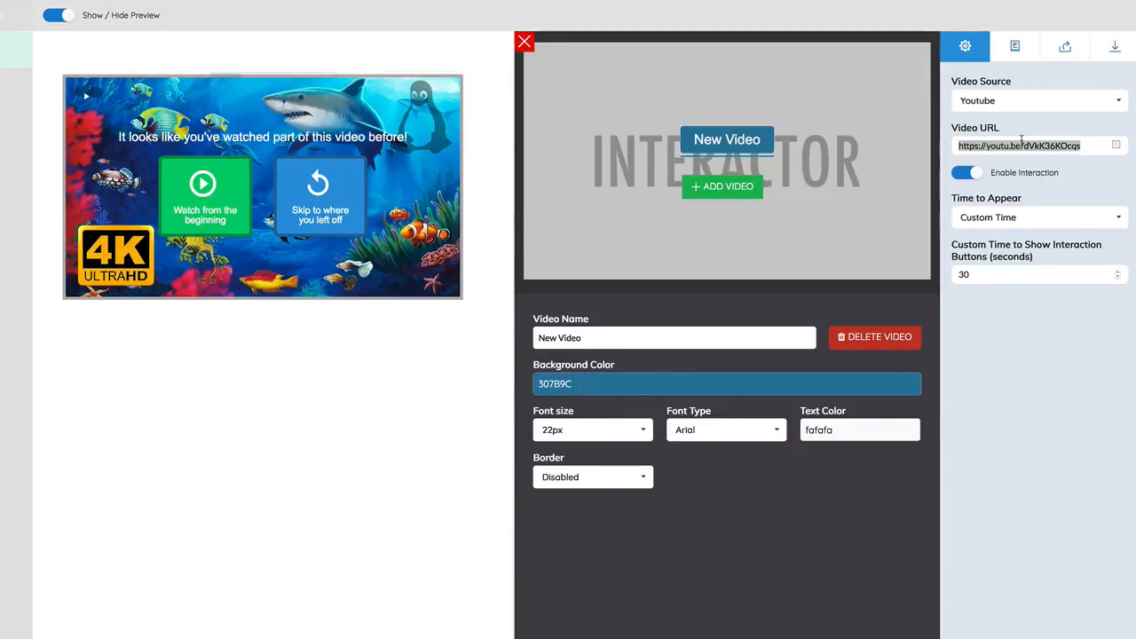
pyautogui.write('https://youtu.be/i5QlxzRM5BA')
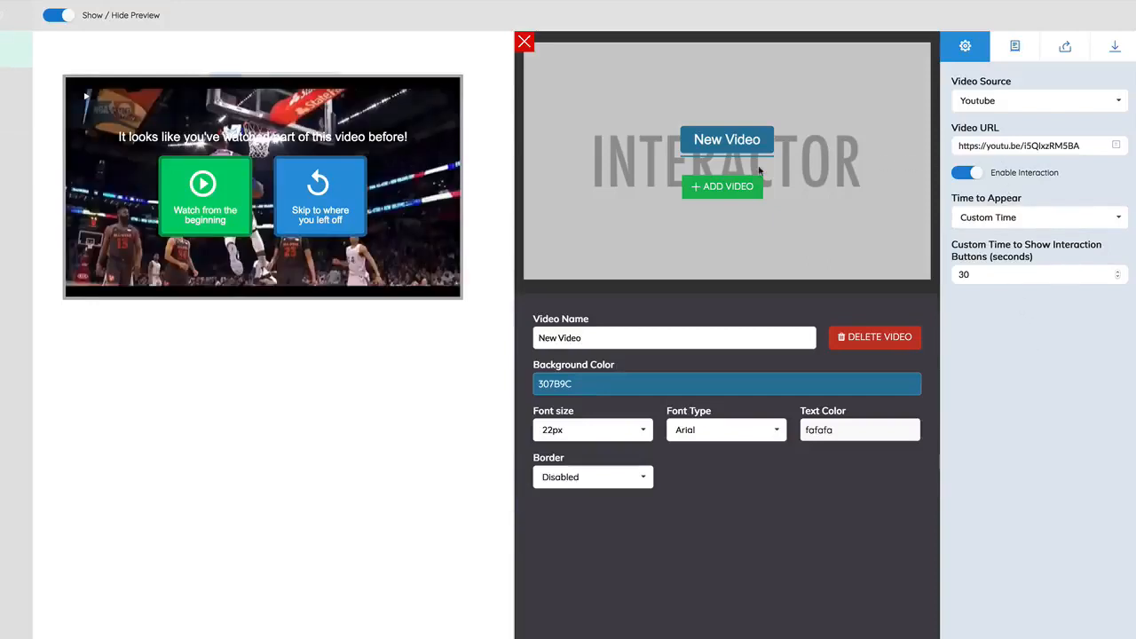
# Add a second interaction video and replace its video URL with the copied link.
pyautogui.click(735, 190)
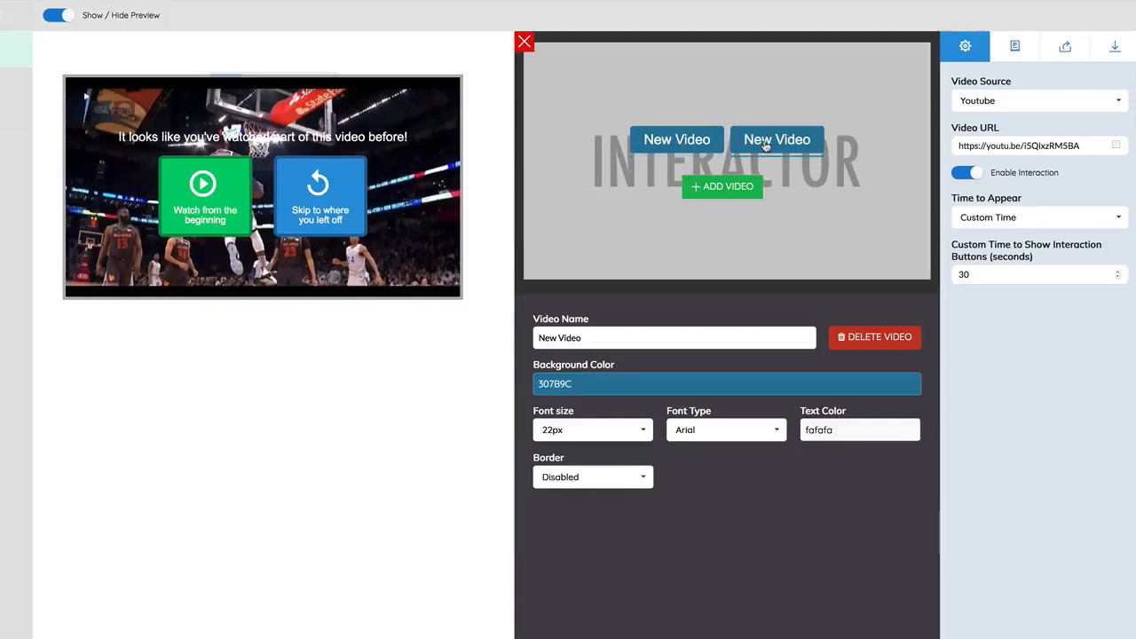
pyautogui.tripleClick(1041, 146)
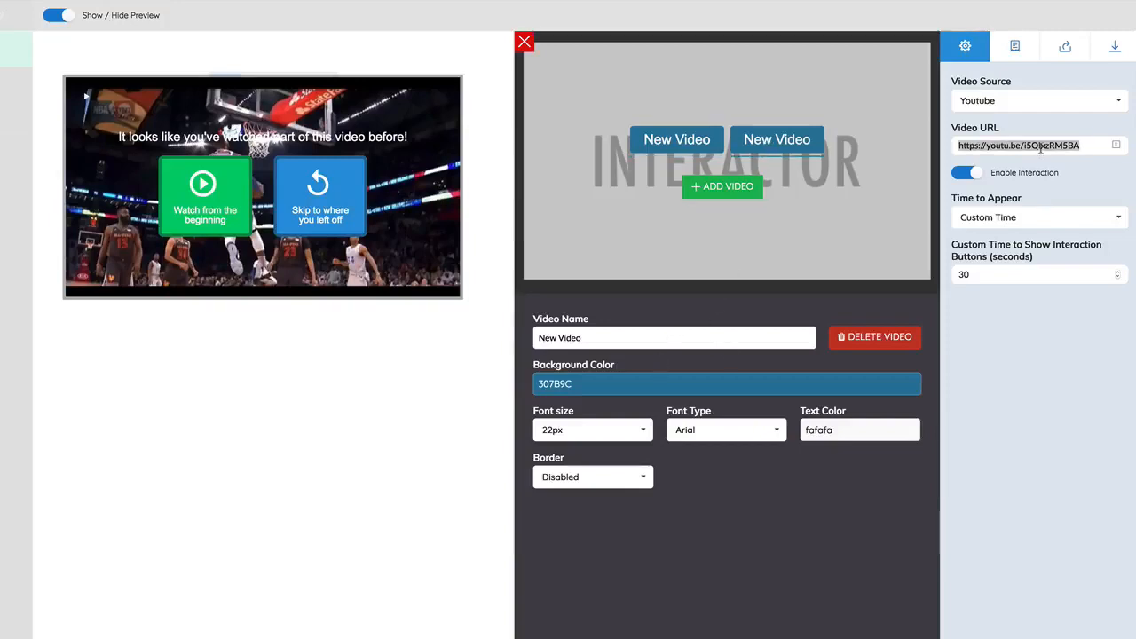
pyautogui.write('https://youtu.be/i5QIxzRM5BA')
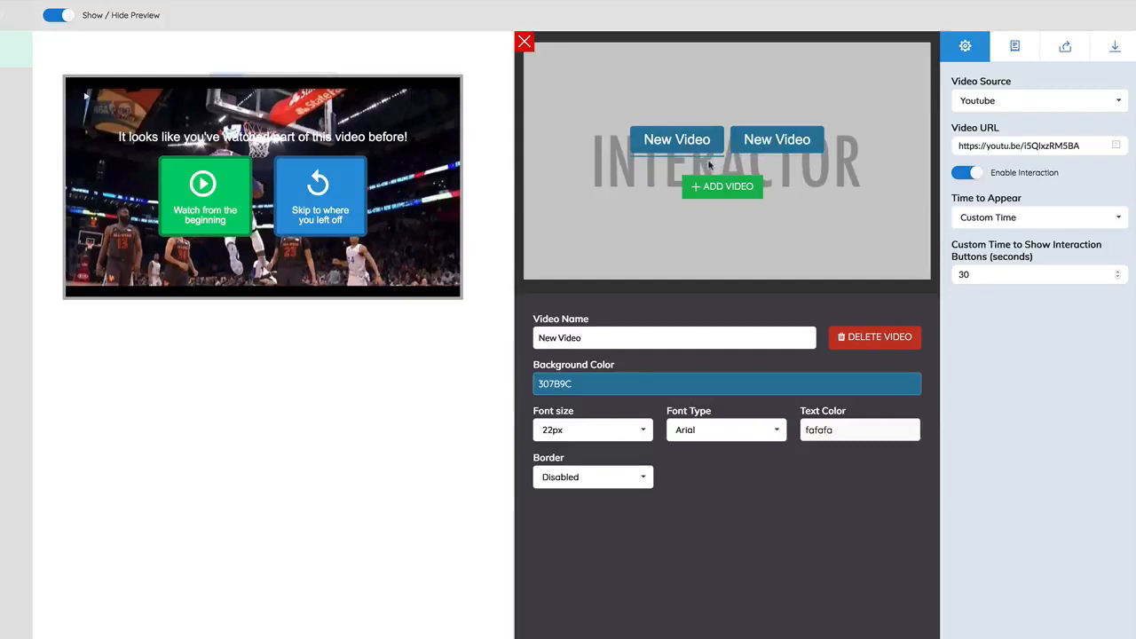
# Rename the Parent Video's first interaction button as "Under 40".
pyautogui.moveTo(582, 337); pyautogui.dragTo(484, 330)
pyautogui.write('Are yo')
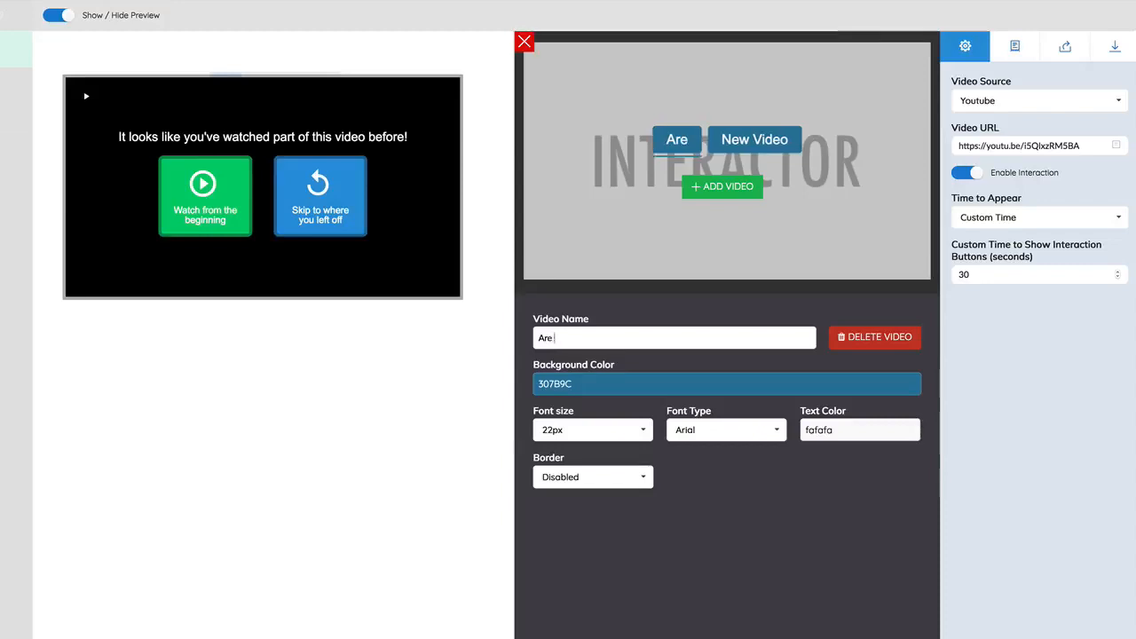
pyautogui.press('BackSpace')
pyautogui.press('BackSpace')
pyautogui.press('BackSpace')
pyautogui.press('BackSpace')
pyautogui.press('BackSpace')
pyautogui.press('BackSpace')
pyautogui.write('Under 40')
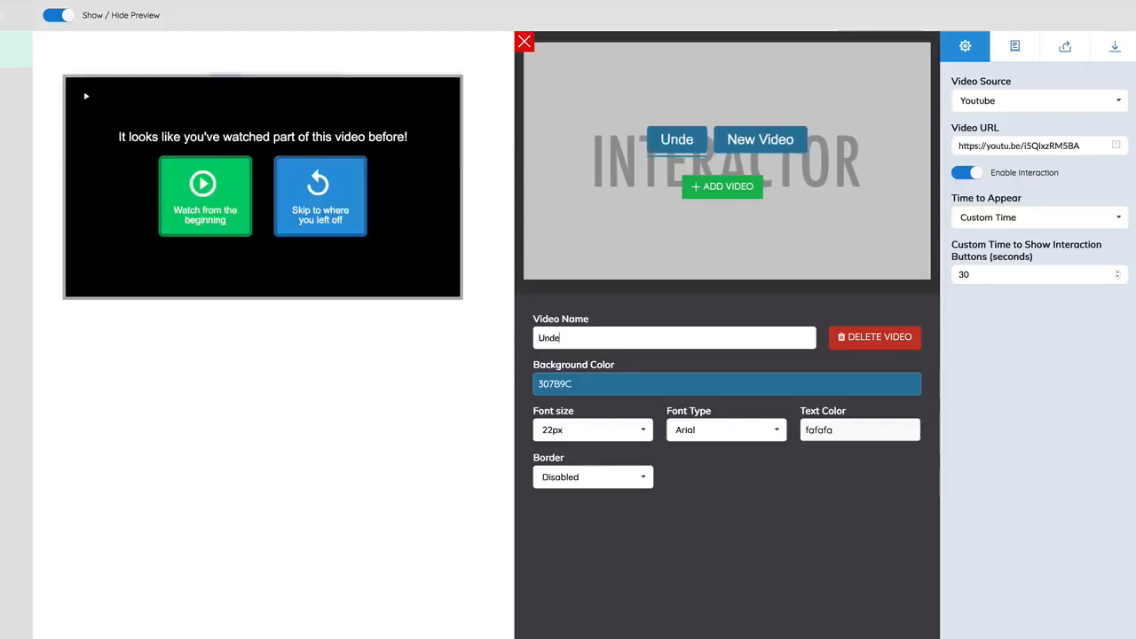
# Rename the Parent Video's second interaction button as "Over 40+".
pyautogui.click(751, 145)
pyautogui.moveTo(603, 340); pyautogui.dragTo(482, 323)
pyautogui.write('Ov')
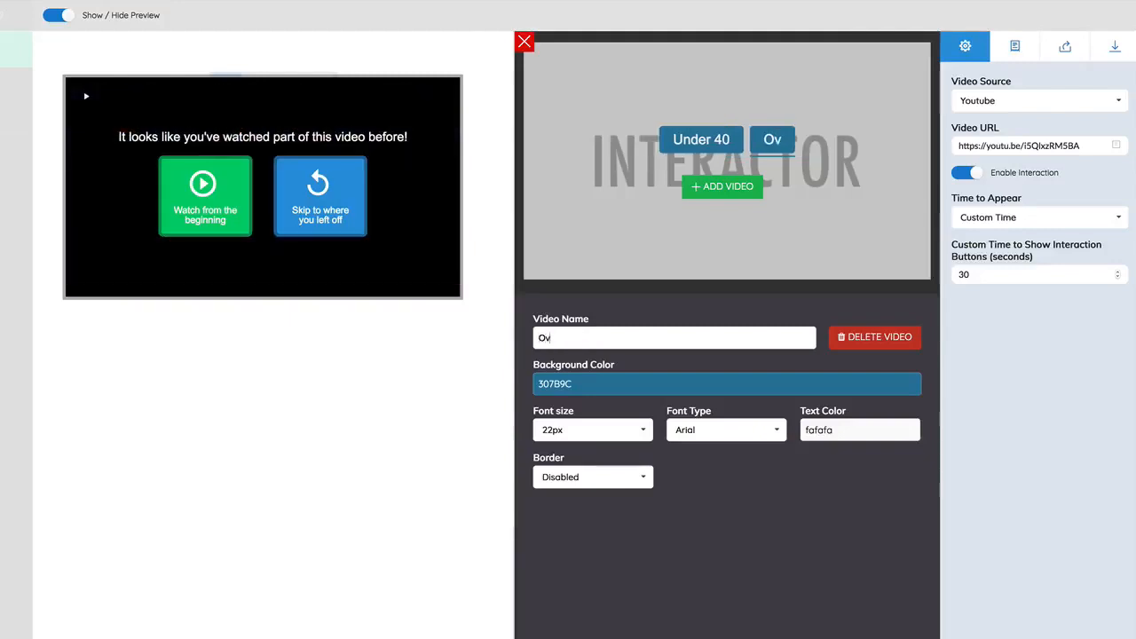
pyautogui.write('er 40+')
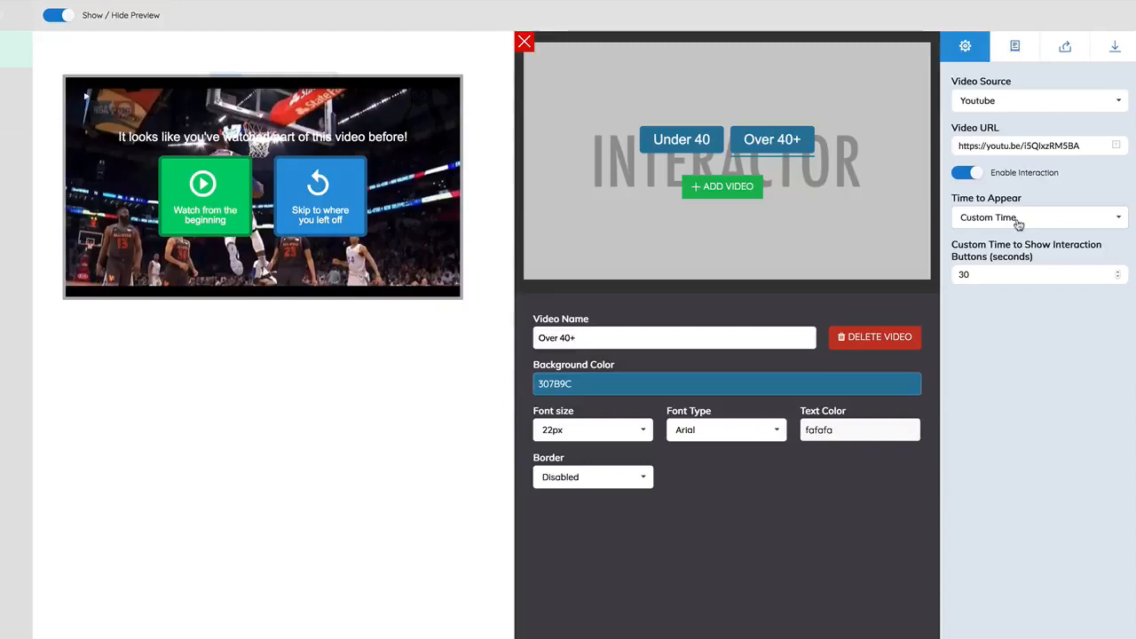
pyautogui.doubleClick(974, 279)
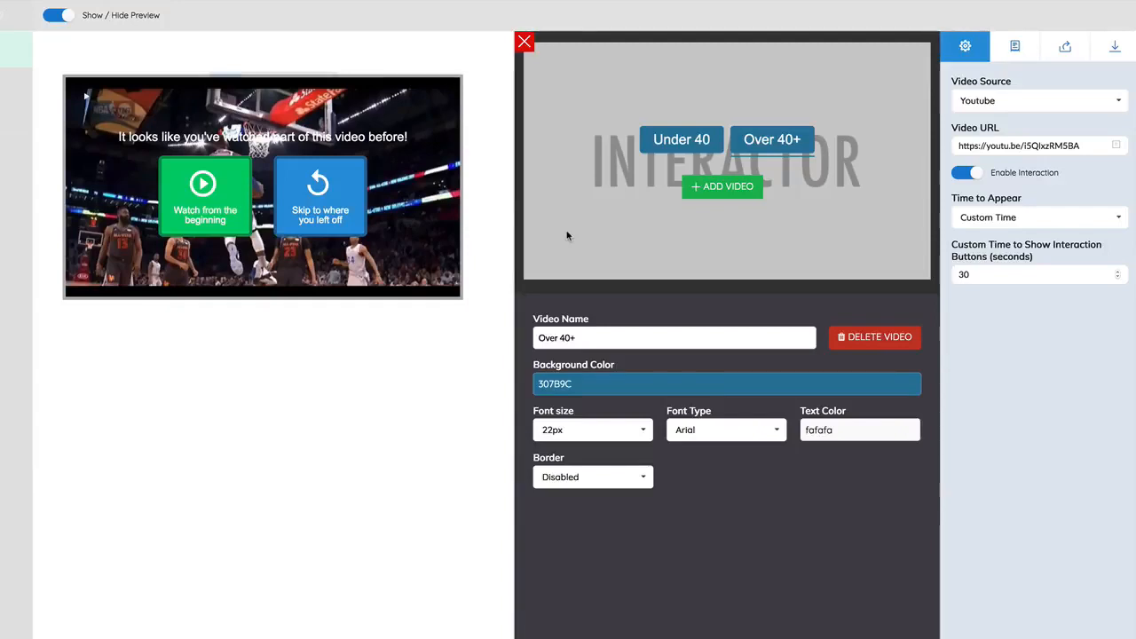
# Add three more interaction videos to the Parent Video and close its settings.
pyautogui.click(671, 140)
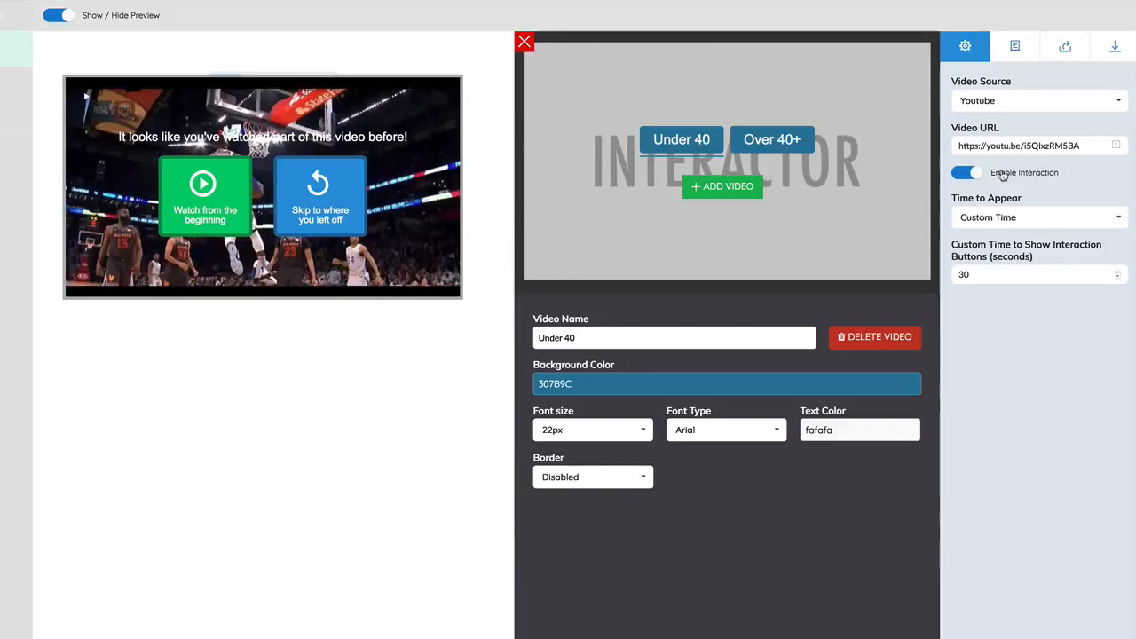
pyautogui.click(735, 190)
pyautogui.click(735, 188)
pyautogui.click(733, 188)
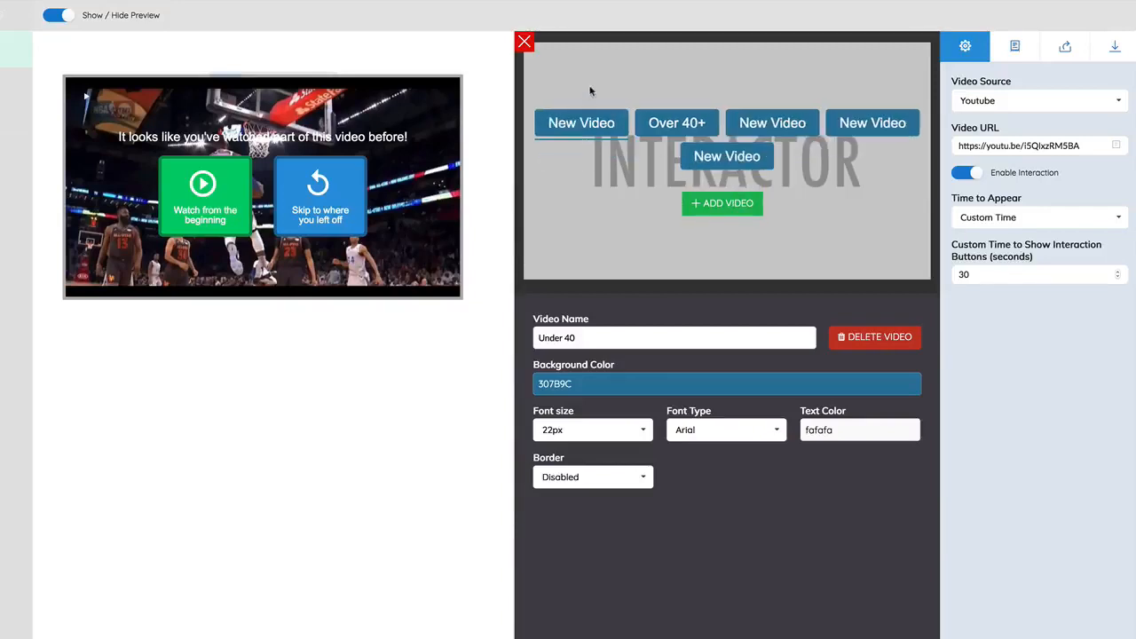
pyautogui.click(525, 42)
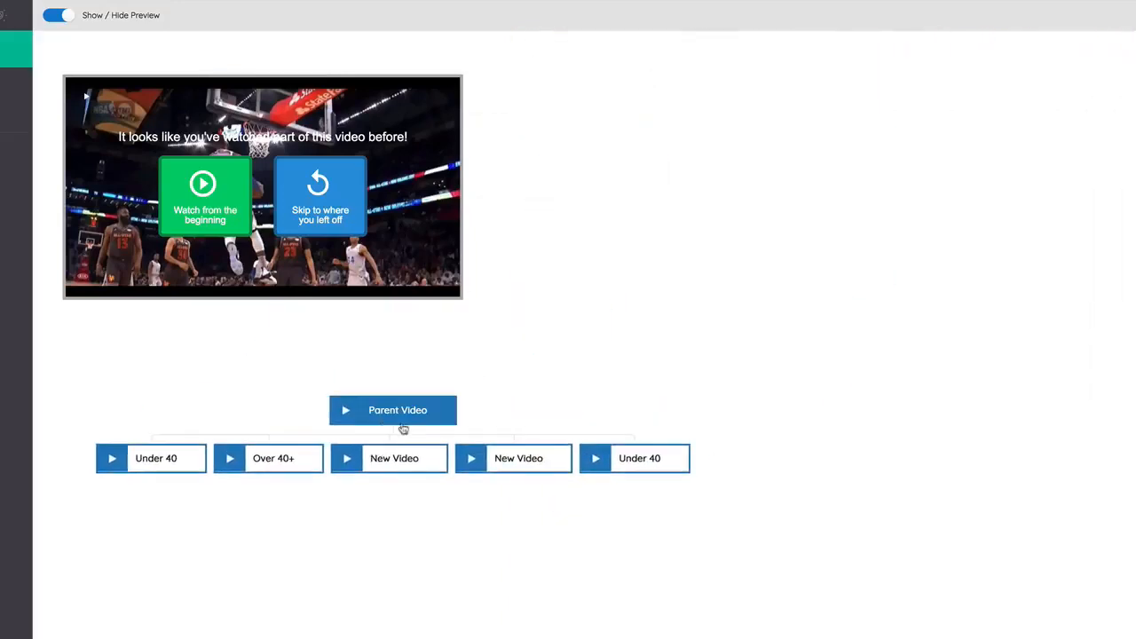
# Review the Parent Video's interaction buttons and the first Under 40 video's interaction, lead form, share gate and CTA settings.
pyautogui.click(400, 415)
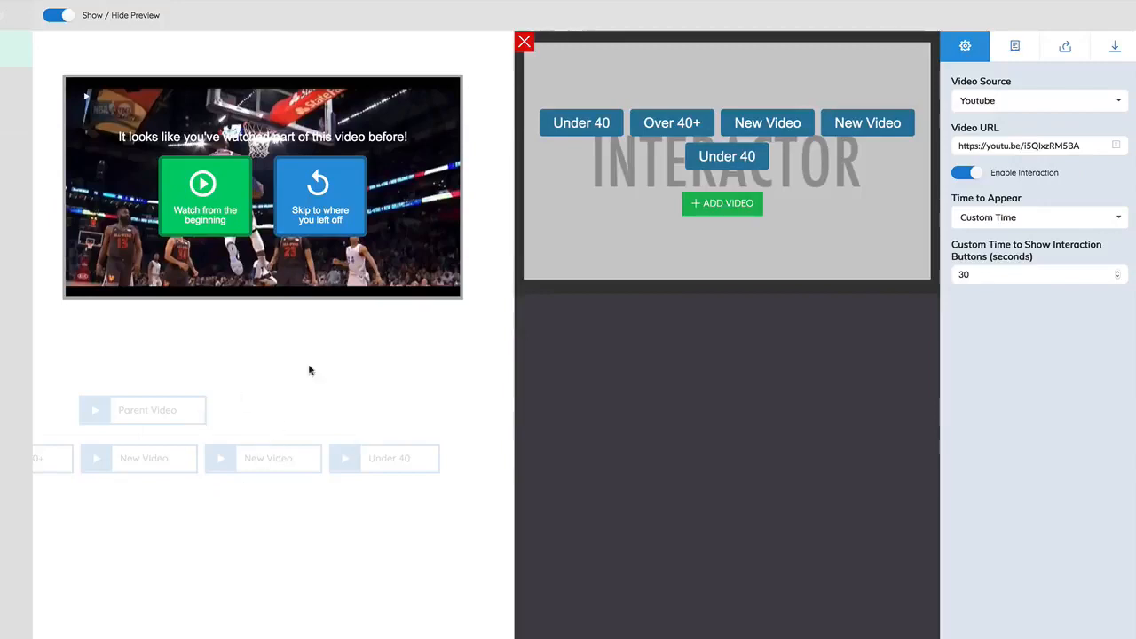
pyautogui.click(525, 44)
pyautogui.click(155, 462)
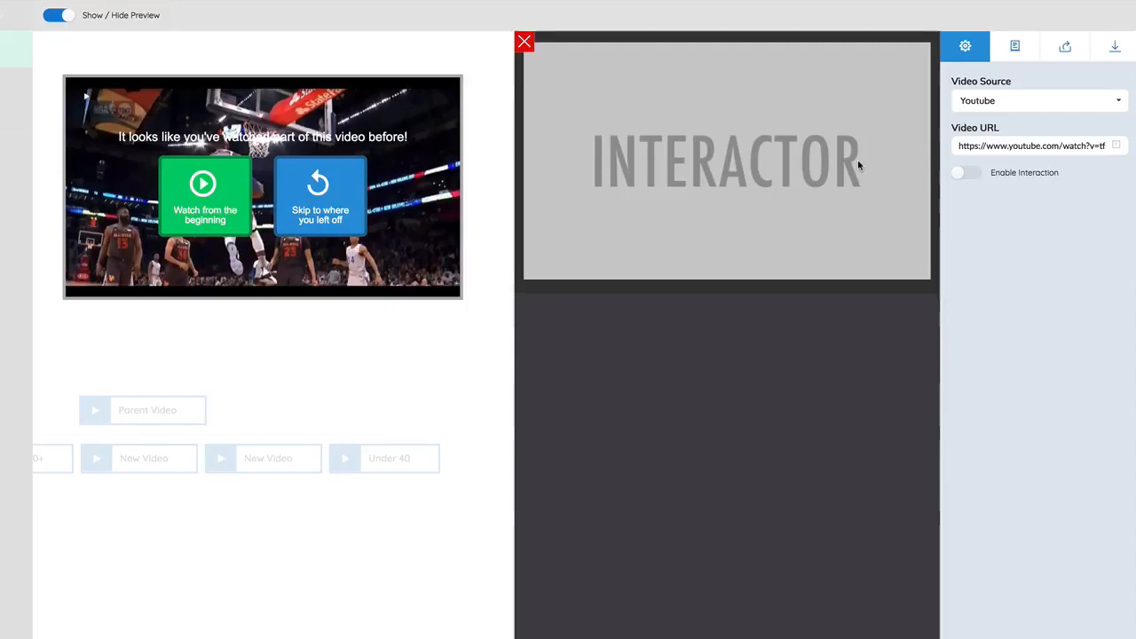
pyautogui.click(1019, 50)
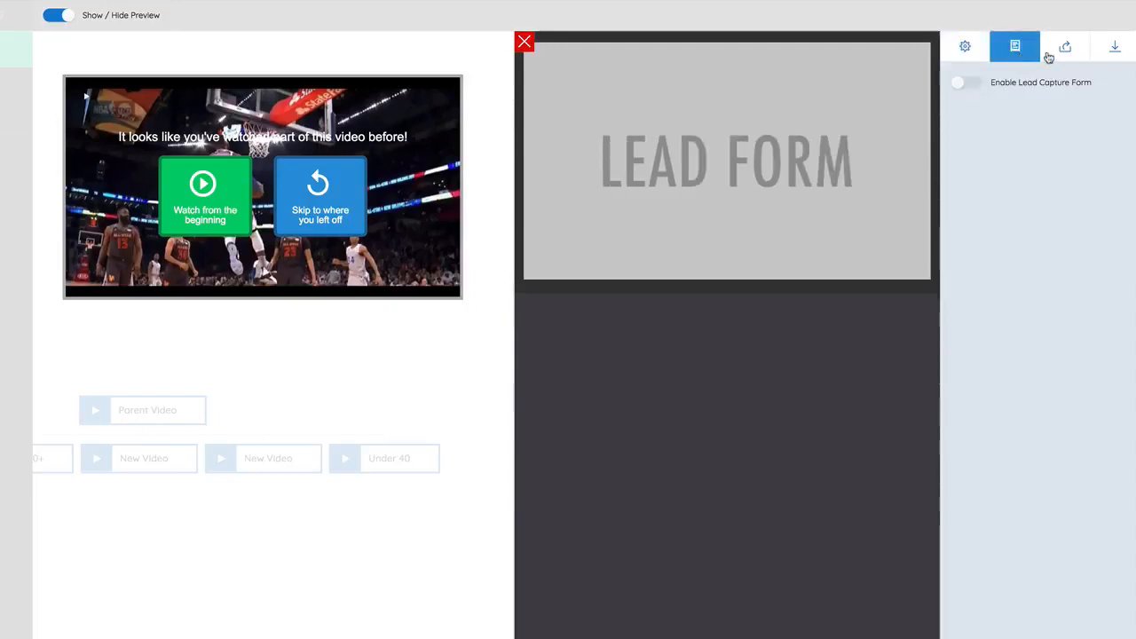
pyautogui.click(1058, 54)
pyautogui.click(1111, 48)
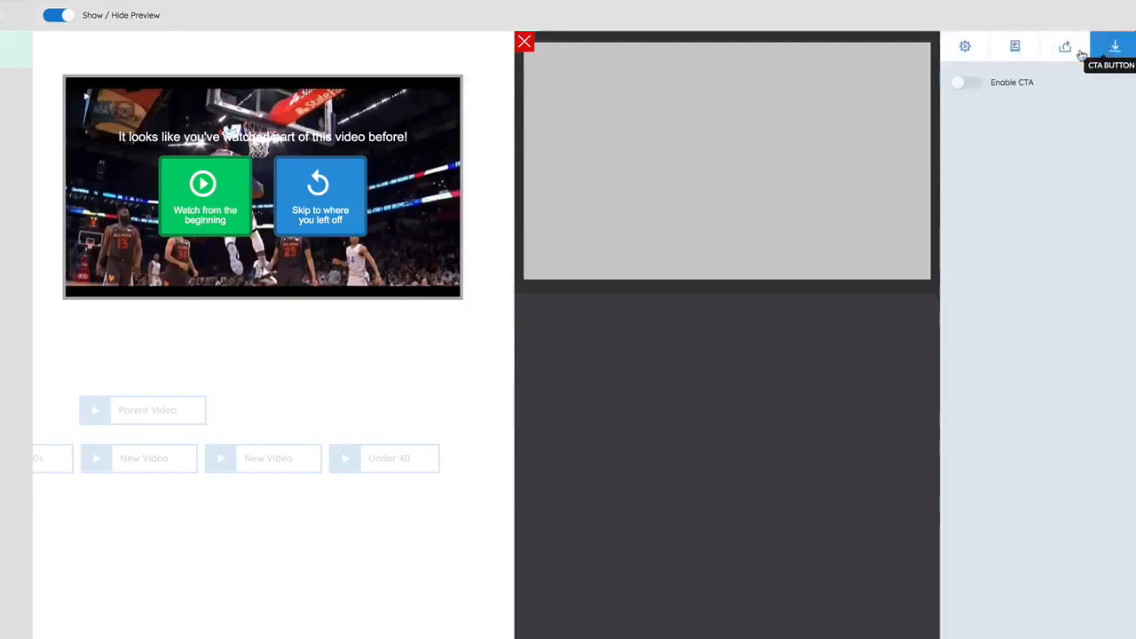
pyautogui.click(525, 44)
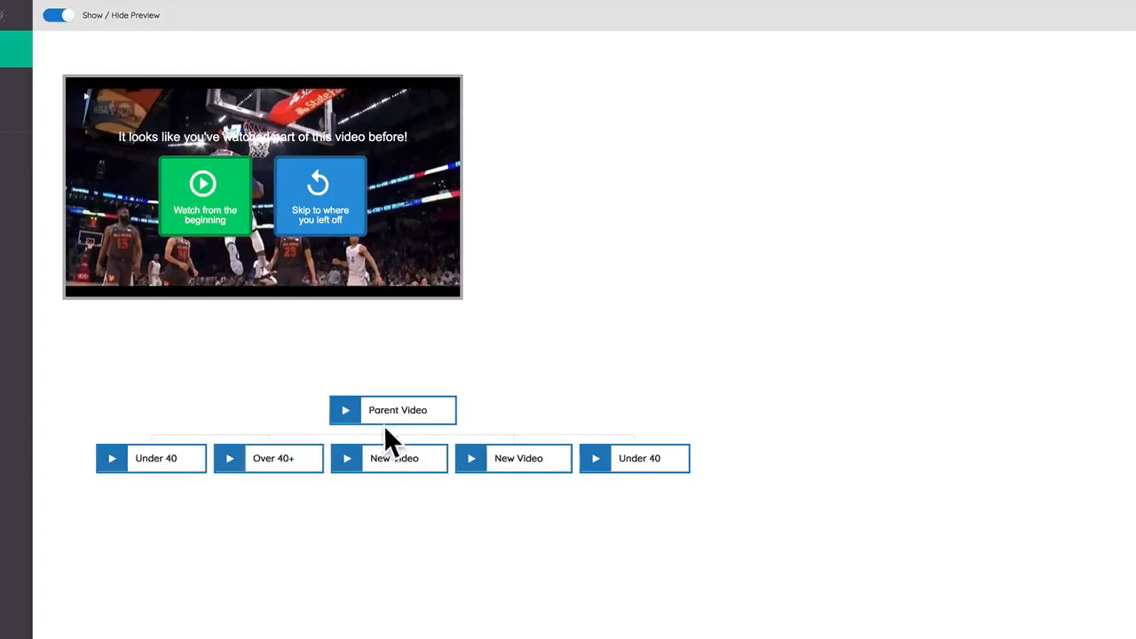
# Enable interaction on the Over 40+ video, add two interaction videos beneath it and close its settings.
pyautogui.click(285, 459)
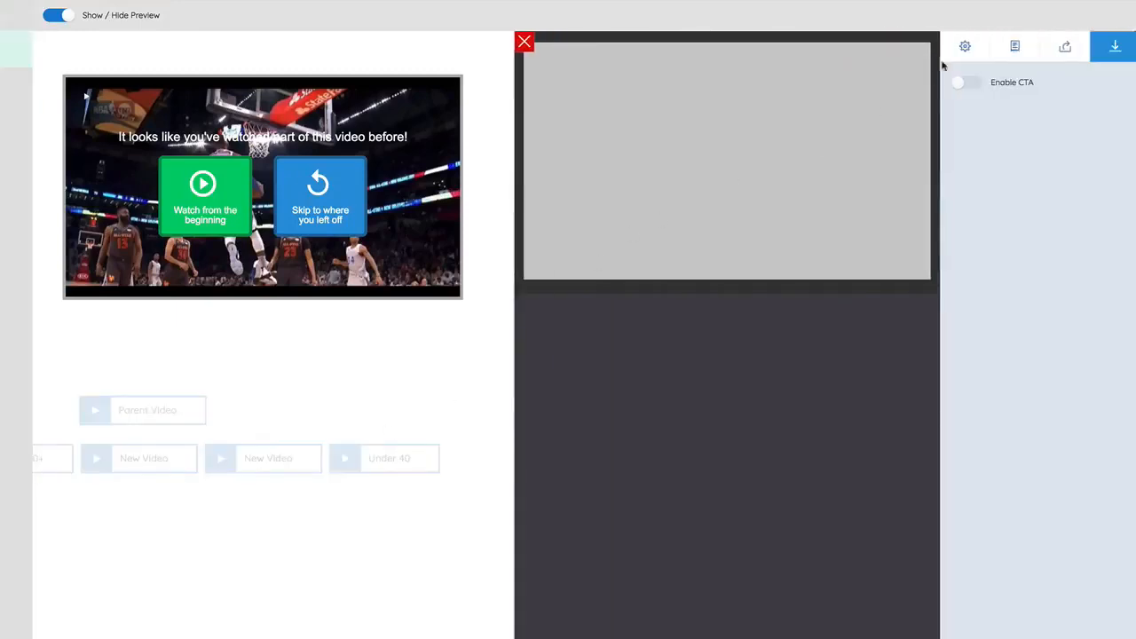
pyautogui.click(966, 46)
pyautogui.click(967, 173)
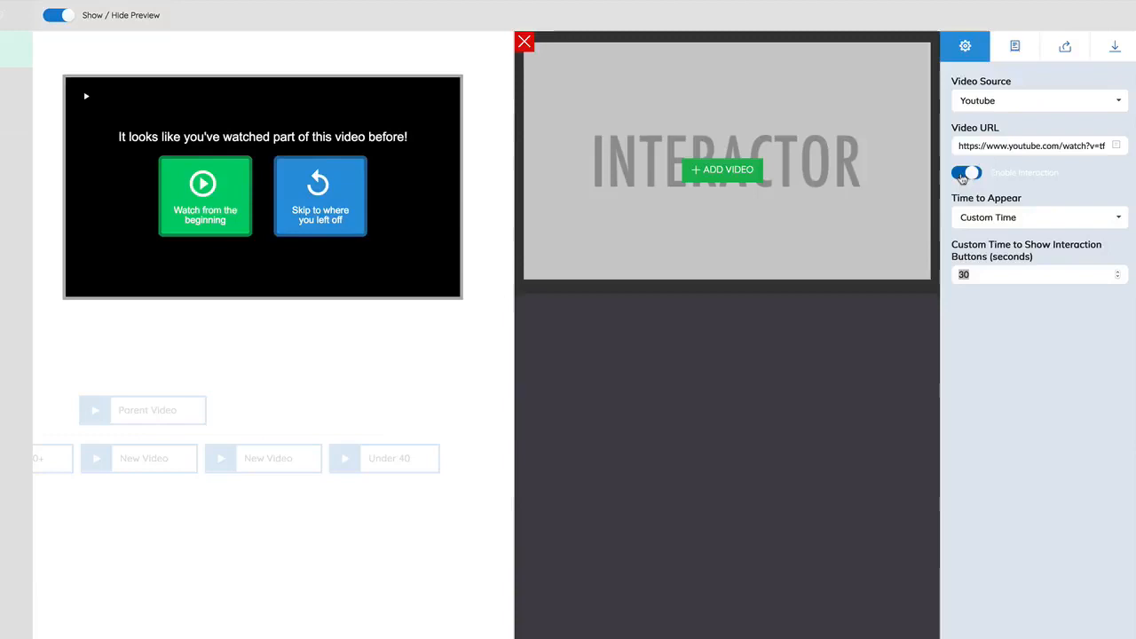
pyautogui.click(742, 169)
pyautogui.click(744, 186)
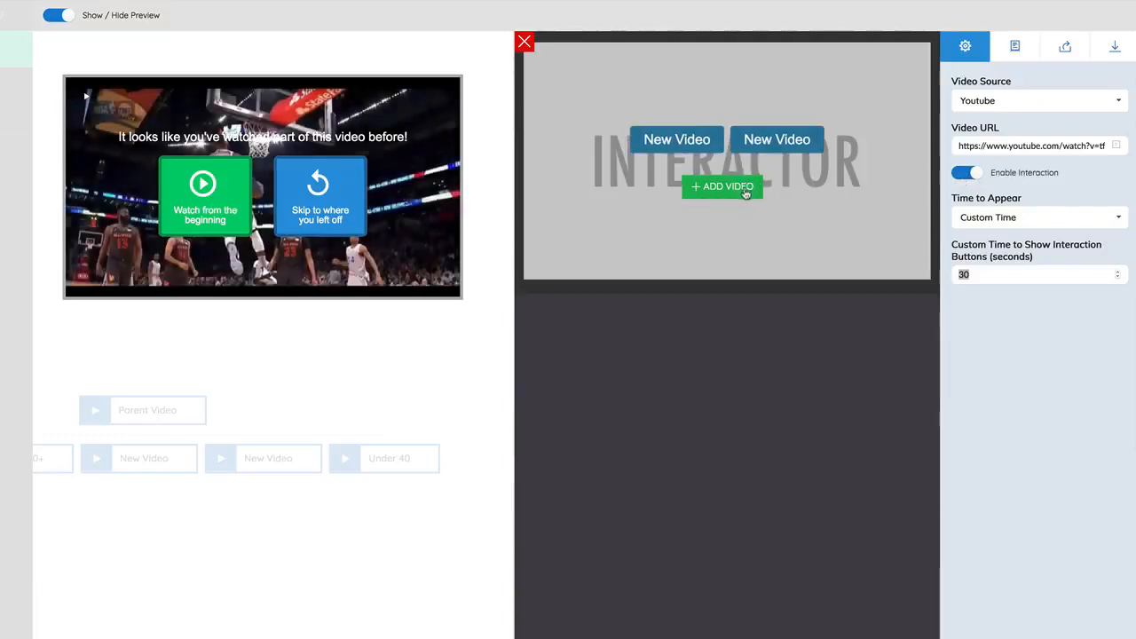
pyautogui.click(523, 44)
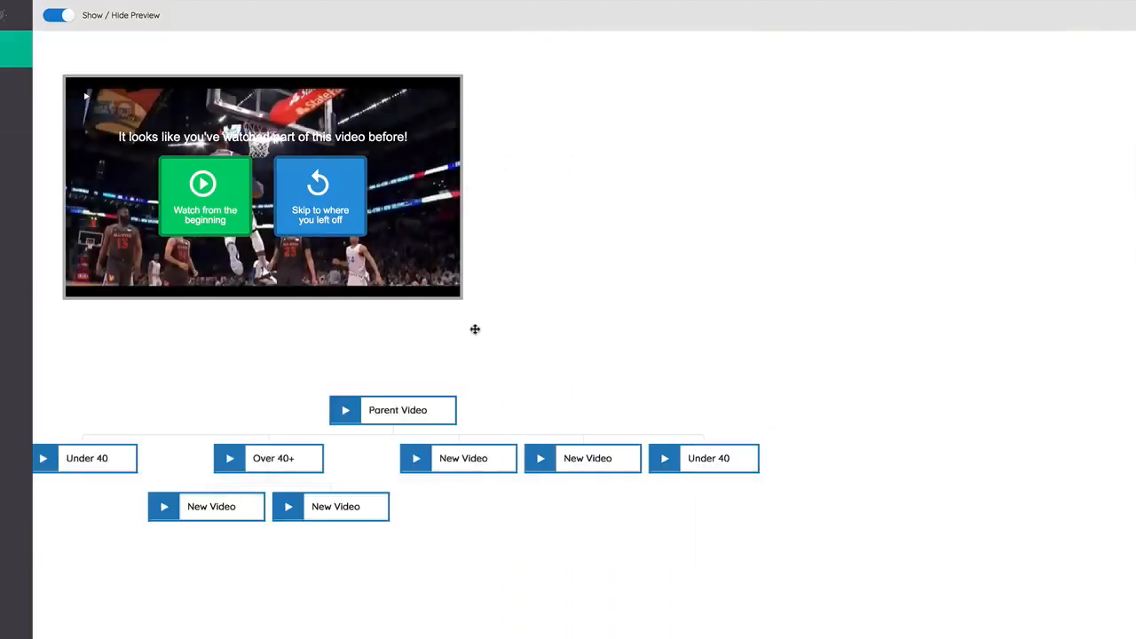